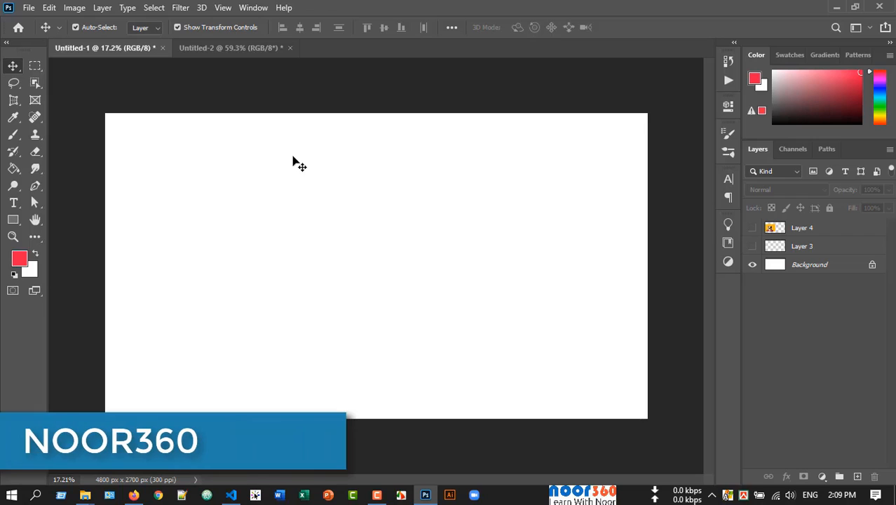
{"action": "left_click", "coordinate": [13, 135]}
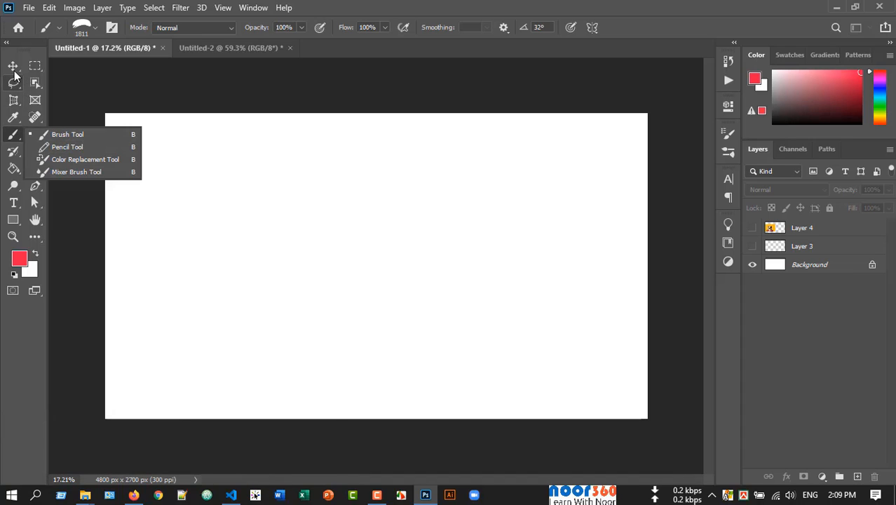
{"action": "key", "text": "v"}
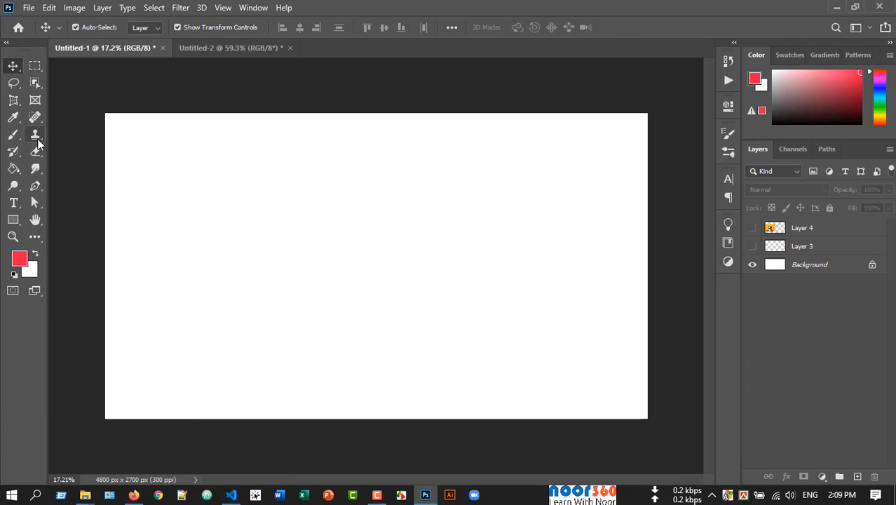
{"action": "left_click", "coordinate": [35, 135]}
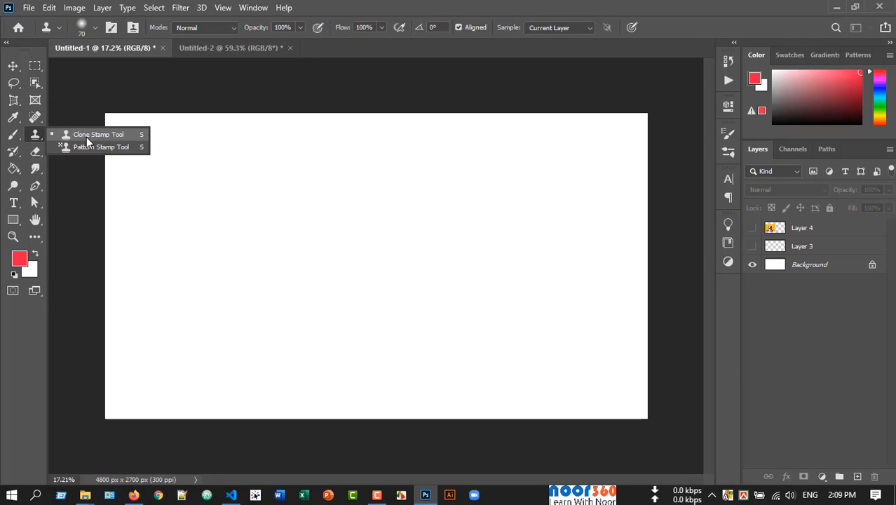
{"action": "key", "text": "v"}
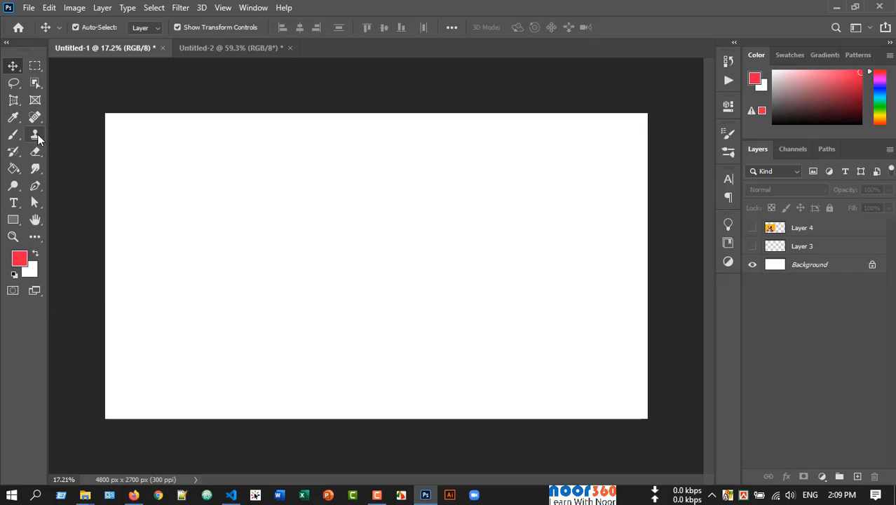
{"action": "left_click", "coordinate": [37, 134]}
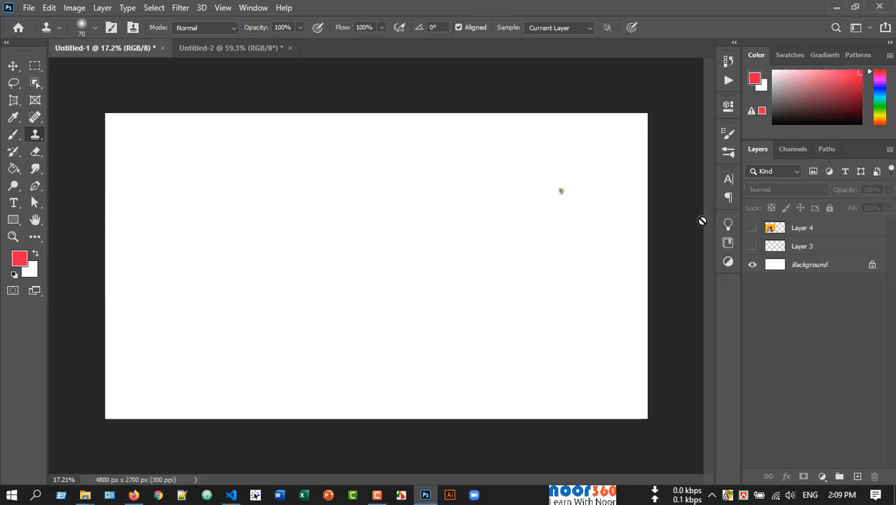
Step: Make Layer 4 with the book photo visible and active, and choose the Clone Stamp tool
{"action": "left_click", "coordinate": [752, 228]}
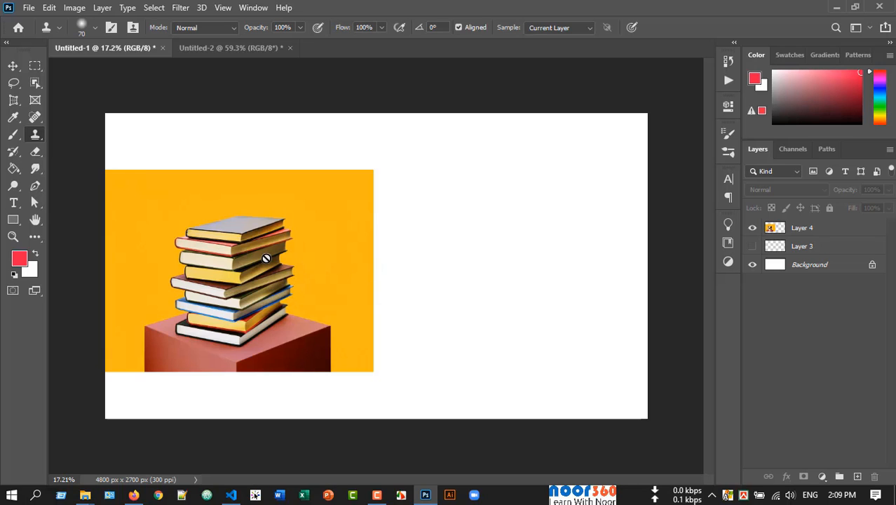
{"action": "left_click", "coordinate": [13, 67]}
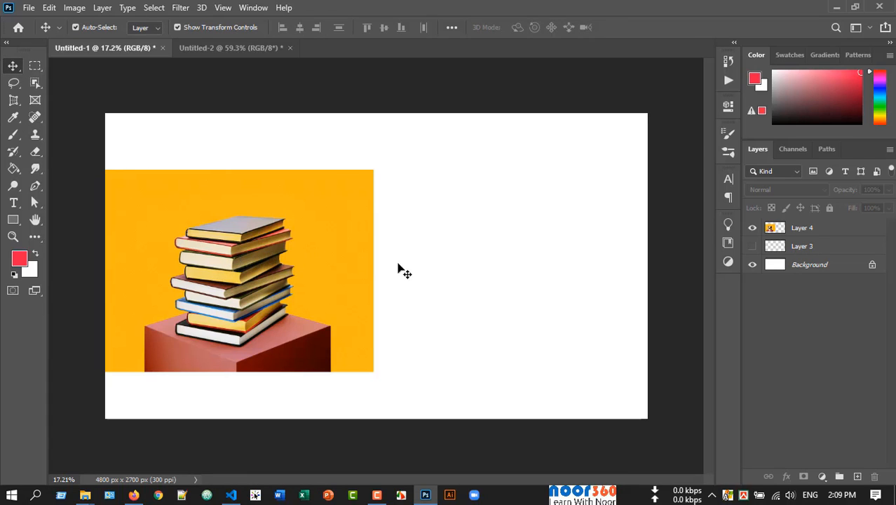
{"action": "left_click", "coordinate": [806, 233]}
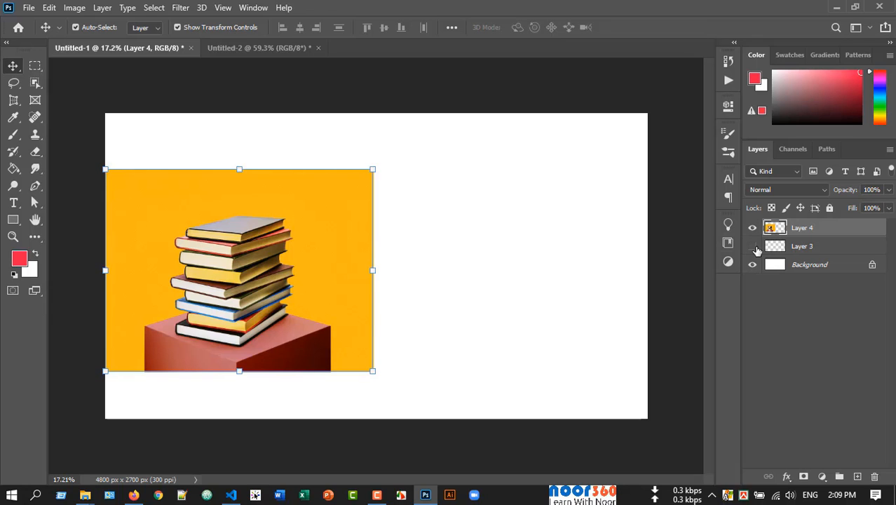
{"action": "left_click", "coordinate": [36, 139]}
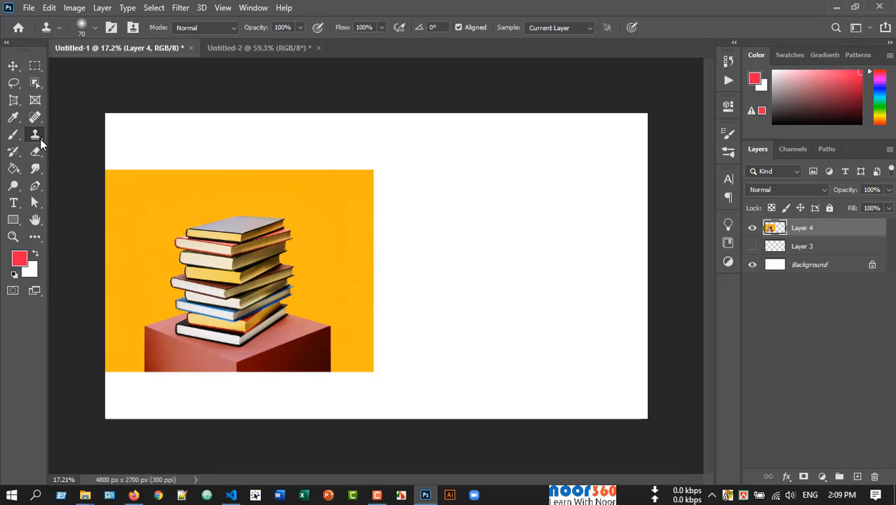
{"action": "right_click", "coordinate": [40, 139]}
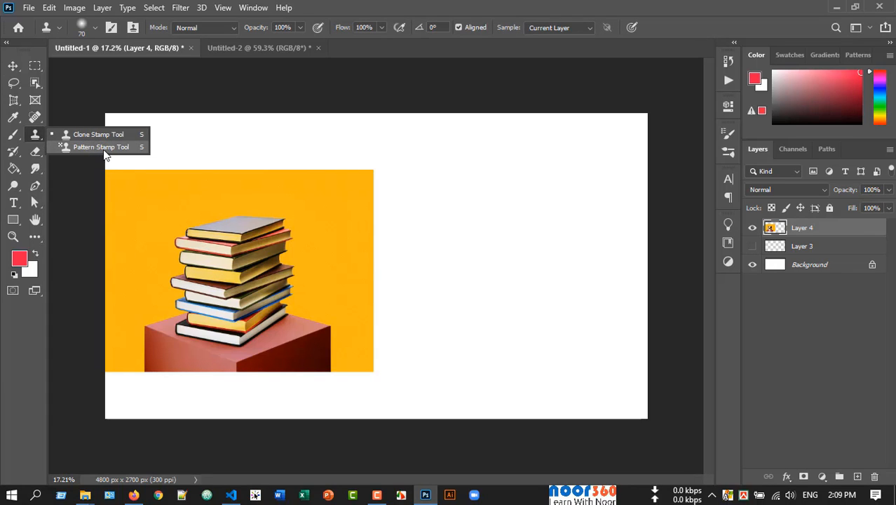
{"action": "left_click", "coordinate": [96, 135]}
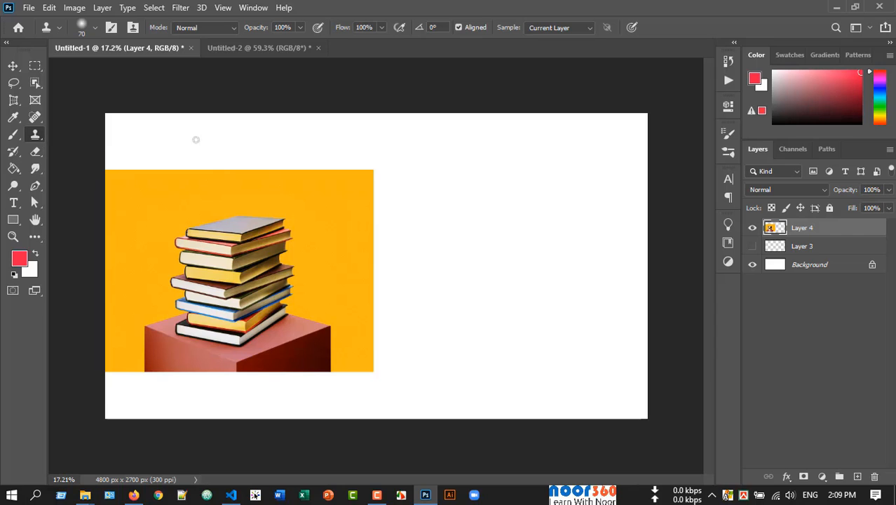
Step: Enlarge the Clone Stamp brush to 1200 px
{"action": "left_click", "coordinate": [95, 28]}
{"action": "left_click_drag", "start_coordinate": [103, 66], "coordinate": [119, 66]}
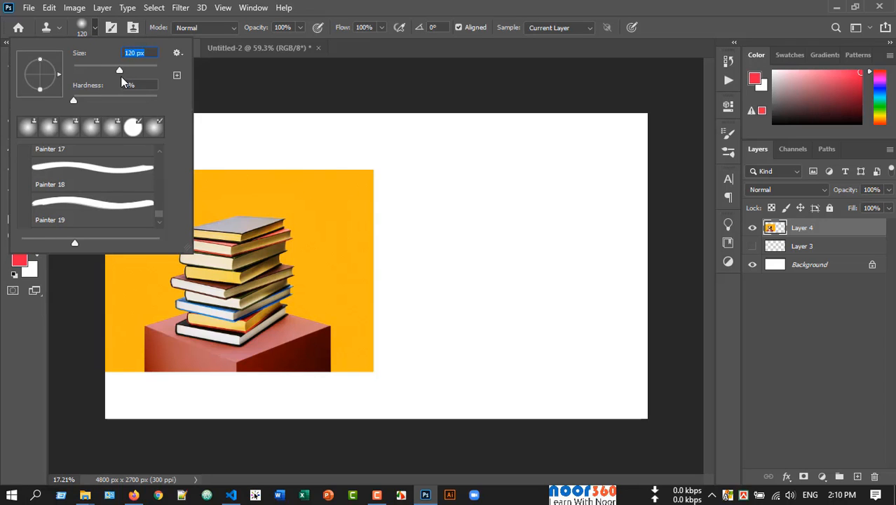
{"action": "left_click", "coordinate": [206, 135]}
{"action": "key", "text": "bracketright"}
{"action": "key", "text": "bracketright"}
{"action": "key", "text": "bracketright"}
{"action": "key", "text": "bracketright"}
{"action": "key", "text": "bracketright"}
{"action": "key", "text": "bracketright"}
{"action": "key", "text": "bracketright"}
{"action": "key", "text": "bracketright"}
{"action": "key", "text": "bracketright"}
{"action": "key", "text": "bracketright"}
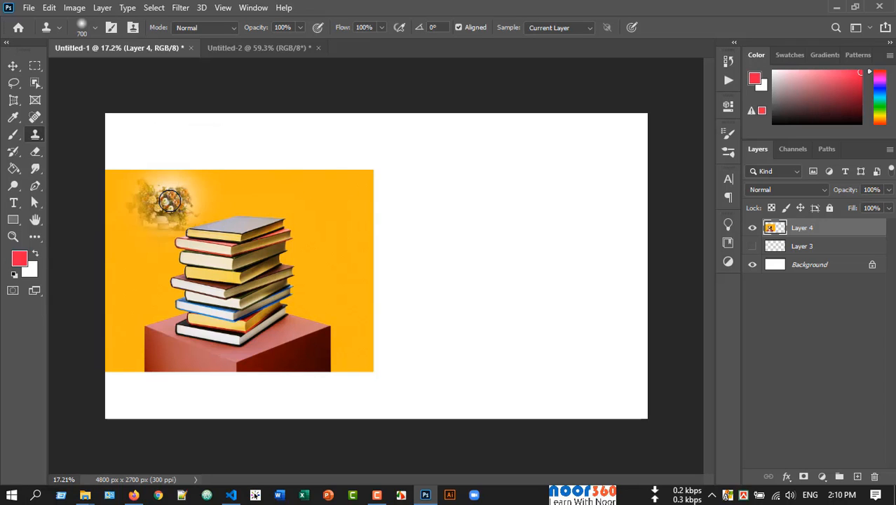
{"action": "key", "text": "bracketright"}
{"action": "key", "text": "bracketright"}
{"action": "key", "text": "bracketright"}
{"action": "key", "text": "bracketright"}
{"action": "key", "text": "bracketright"}
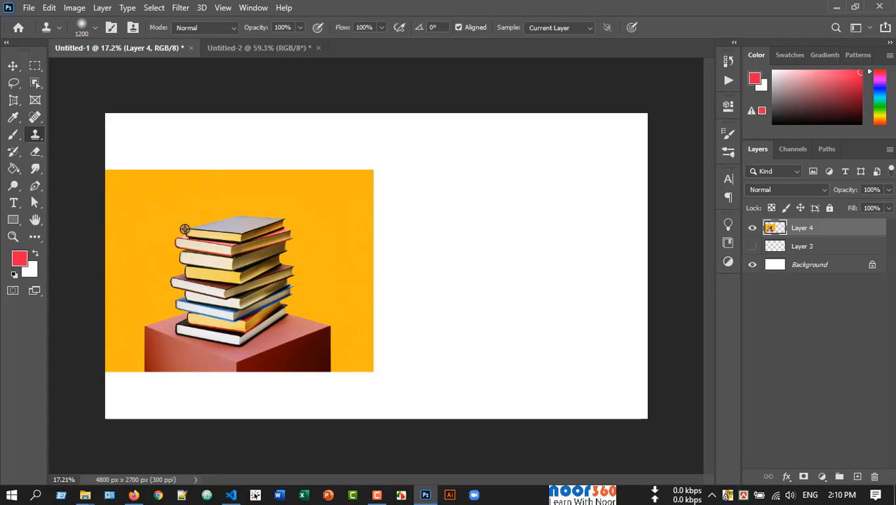
Step: Sample the top book's left corner as clone source, try stamping it onto the white area beside the photo, and undo the strokes
{"action": "left_click", "coordinate": [185, 229], "text": "alt"}
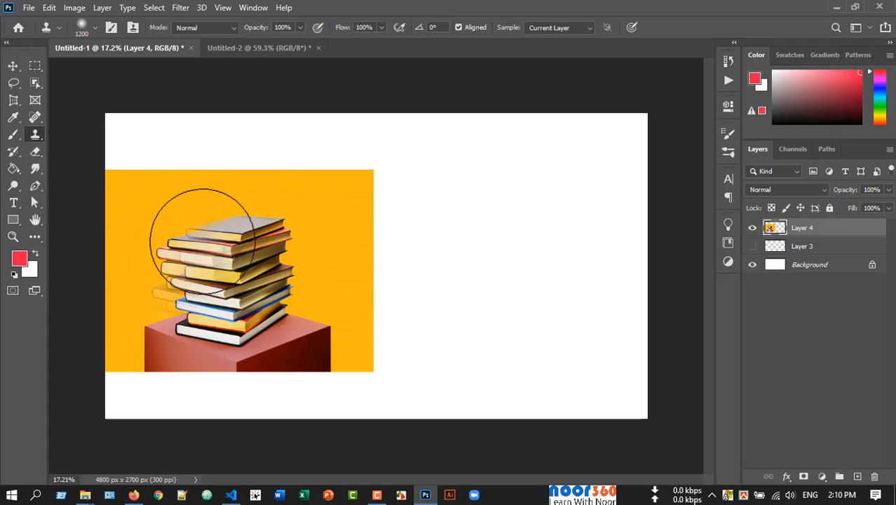
{"action": "mouse_move", "coordinate": [444, 231]}
{"action": "left_mouse_down"}
{"action": "mouse_move", "coordinate": [459, 269]}
{"action": "mouse_move", "coordinate": [466, 215]}
{"action": "mouse_move", "coordinate": [449, 238]}
{"action": "mouse_move", "coordinate": [473, 240]}
{"action": "mouse_move", "coordinate": [491, 265]}
{"action": "mouse_move", "coordinate": [466, 234]}
{"action": "left_mouse_up"}
{"action": "key", "text": "ctrl+z"}
{"action": "key", "text": "ctrl+z"}
{"action": "key", "text": "ctrl+z"}
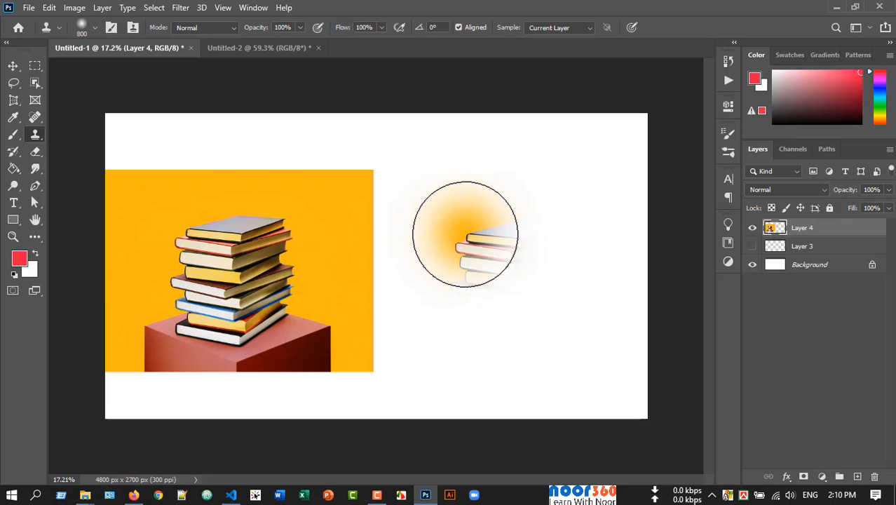
Step: Set the Clone Stamp brush size to 500 px and undo the remaining test strokes
{"action": "key", "text": "bracketleft"}
{"action": "key", "text": "bracketleft"}
{"action": "key", "text": "bracketleft"}
{"action": "key", "text": "bracketleft"}
{"action": "key", "text": "bracketleft"}
{"action": "key", "text": "bracketleft"}
{"action": "key", "text": "bracketleft"}
{"action": "key", "text": "ctrl+z"}
{"action": "key", "text": "ctrl+z"}
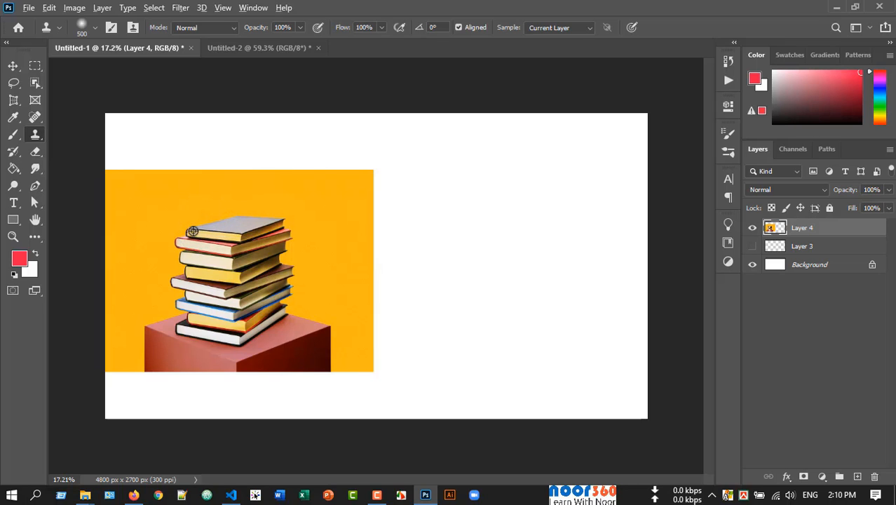
Step: Sample the top book's left corner and clone the whole book stack with its red box onto the white area beside the photo
{"action": "left_click", "coordinate": [200, 232], "text": "alt"}
{"action": "mouse_move", "coordinate": [477, 224]}
{"action": "left_mouse_down"}
{"action": "mouse_move", "coordinate": [474, 210]}
{"action": "mouse_move", "coordinate": [447, 213]}
{"action": "left_mouse_up"}
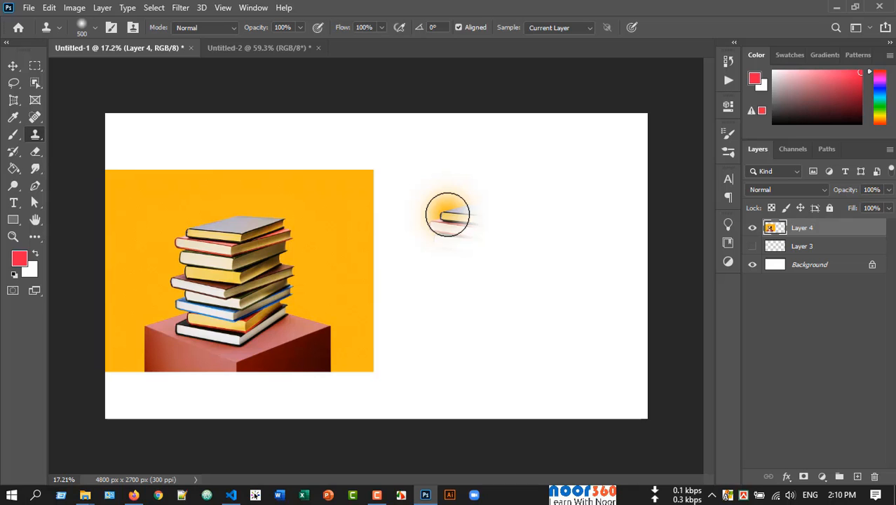
{"action": "mouse_move", "coordinate": [447, 214]}
{"action": "left_mouse_down"}
{"action": "mouse_move", "coordinate": [471, 203]}
{"action": "mouse_move", "coordinate": [439, 242]}
{"action": "mouse_move", "coordinate": [453, 267]}
{"action": "mouse_move", "coordinate": [494, 225]}
{"action": "mouse_move", "coordinate": [490, 205]}
{"action": "mouse_move", "coordinate": [518, 225]}
{"action": "mouse_move", "coordinate": [501, 264]}
{"action": "mouse_move", "coordinate": [516, 262]}
{"action": "mouse_move", "coordinate": [528, 209]}
{"action": "mouse_move", "coordinate": [541, 286]}
{"action": "mouse_move", "coordinate": [507, 308]}
{"action": "mouse_move", "coordinate": [450, 253]}
{"action": "mouse_move", "coordinate": [437, 317]}
{"action": "mouse_move", "coordinate": [409, 326]}
{"action": "mouse_move", "coordinate": [437, 344]}
{"action": "mouse_move", "coordinate": [466, 341]}
{"action": "mouse_move", "coordinate": [431, 355]}
{"action": "mouse_move", "coordinate": [546, 342]}
{"action": "mouse_move", "coordinate": [558, 297]}
{"action": "mouse_move", "coordinate": [576, 329]}
{"action": "mouse_move", "coordinate": [573, 348]}
{"action": "mouse_move", "coordinate": [553, 352]}
{"action": "mouse_move", "coordinate": [540, 331]}
{"action": "mouse_move", "coordinate": [551, 303]}
{"action": "mouse_move", "coordinate": [545, 258]}
{"action": "mouse_move", "coordinate": [509, 224]}
{"action": "mouse_move", "coordinate": [473, 220]}
{"action": "mouse_move", "coordinate": [424, 281]}
{"action": "mouse_move", "coordinate": [409, 349]}
{"action": "mouse_move", "coordinate": [461, 331]}
{"action": "mouse_move", "coordinate": [473, 296]}
{"action": "mouse_move", "coordinate": [516, 276]}
{"action": "left_mouse_up"}
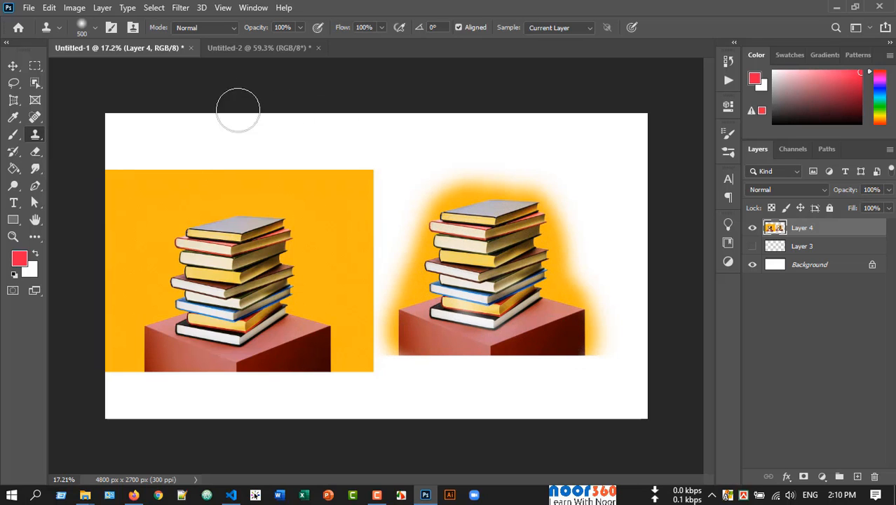
Step: Set the Clone Stamp tool's opacity to 49% and its flow to 51%
{"action": "left_click", "coordinate": [300, 27]}
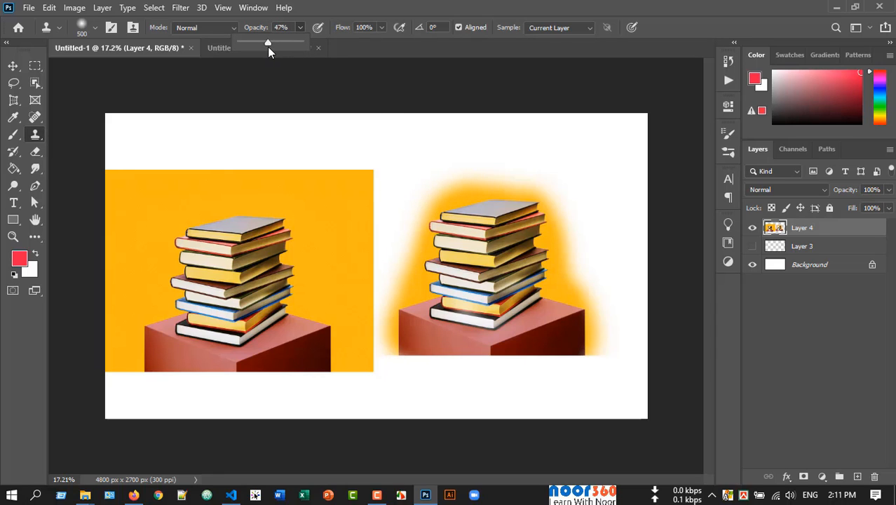
{"action": "left_click", "coordinate": [381, 27]}
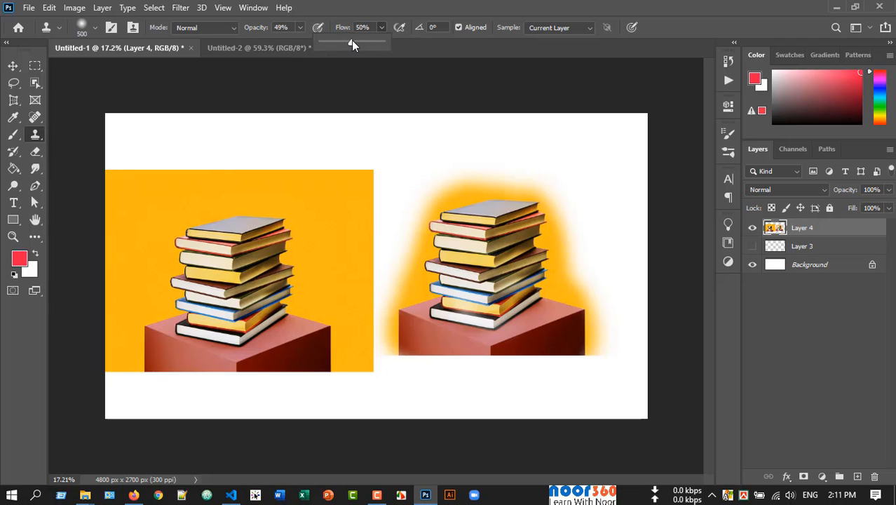
{"action": "left_click_drag", "start_coordinate": [351, 40], "coordinate": [353, 41]}
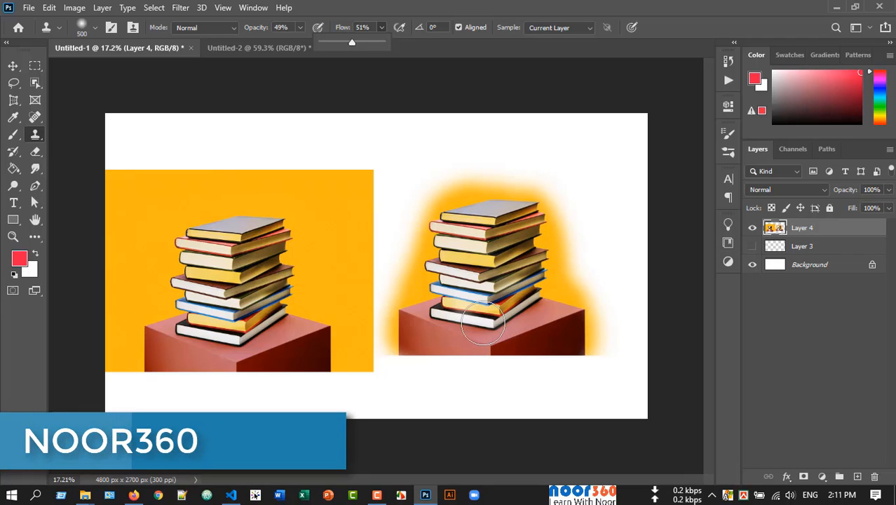
Step: Try the reduced opacity and flow on the cloned books, and undo all cloning on Layer 4
{"action": "left_click", "coordinate": [475, 325]}
{"action": "key", "text": "ctrl+z"}
{"action": "mouse_move", "coordinate": [428, 270]}
{"action": "left_mouse_down"}
{"action": "mouse_move", "coordinate": [422, 260]}
{"action": "mouse_move", "coordinate": [479, 225]}
{"action": "mouse_move", "coordinate": [441, 222]}
{"action": "left_mouse_up"}
{"action": "key", "text": "ctrl+z"}
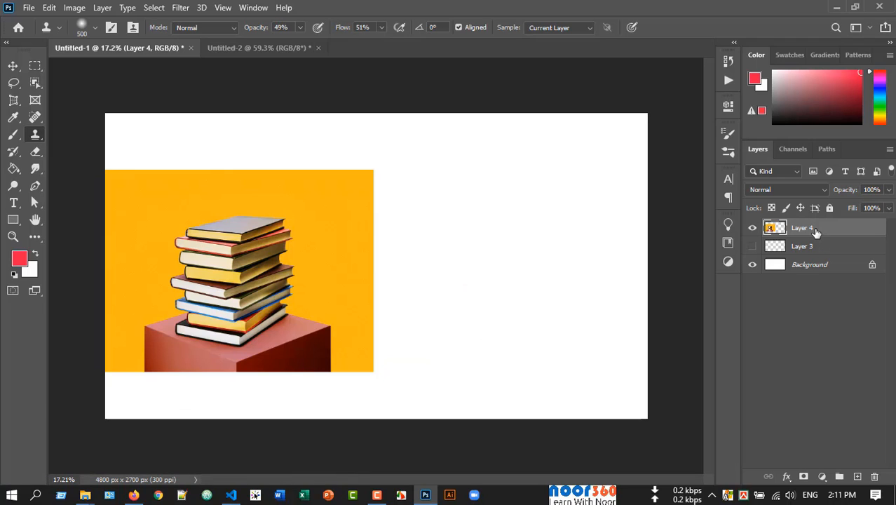
Step: Duplicate Layer 4, lock the original layer, and make the copy active
{"action": "key", "text": "ctrl+j"}
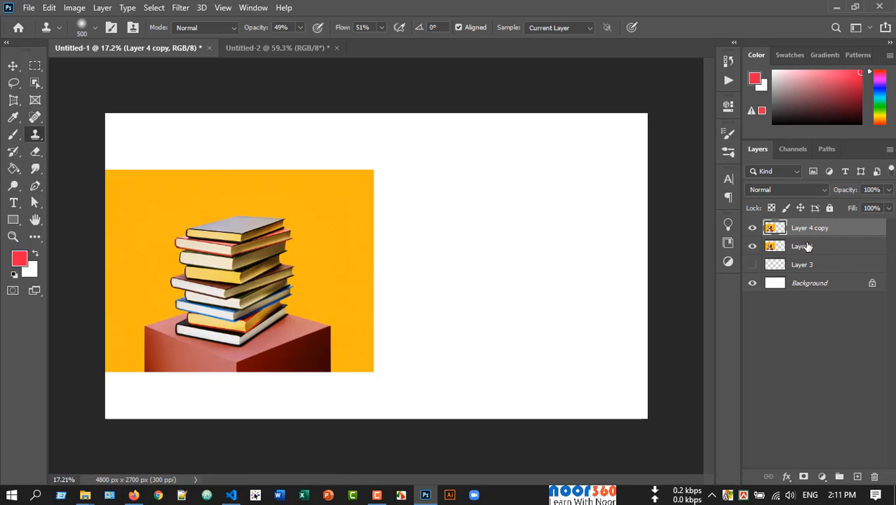
{"action": "left_click", "coordinate": [808, 247]}
{"action": "left_click", "coordinate": [830, 208]}
{"action": "left_click", "coordinate": [814, 228]}
Step: Clone a faded copy of the book stack and red box onto the white area beside the photo on Layer 4 copy
{"action": "mouse_move", "coordinate": [424, 209]}
{"action": "left_mouse_down"}
{"action": "mouse_move", "coordinate": [448, 226]}
{"action": "mouse_move", "coordinate": [470, 216]}
{"action": "mouse_move", "coordinate": [451, 282]}
{"action": "mouse_move", "coordinate": [483, 253]}
{"action": "mouse_move", "coordinate": [518, 293]}
{"action": "mouse_move", "coordinate": [444, 276]}
{"action": "mouse_move", "coordinate": [508, 327]}
{"action": "mouse_move", "coordinate": [523, 224]}
{"action": "mouse_move", "coordinate": [537, 319]}
{"action": "mouse_move", "coordinate": [442, 325]}
{"action": "mouse_move", "coordinate": [524, 348]}
{"action": "mouse_move", "coordinate": [415, 344]}
{"action": "mouse_move", "coordinate": [408, 282]}
{"action": "mouse_move", "coordinate": [449, 218]}
{"action": "mouse_move", "coordinate": [530, 220]}
{"action": "mouse_move", "coordinate": [559, 324]}
{"action": "mouse_move", "coordinate": [531, 354]}
{"action": "mouse_move", "coordinate": [501, 287]}
{"action": "left_mouse_up"}
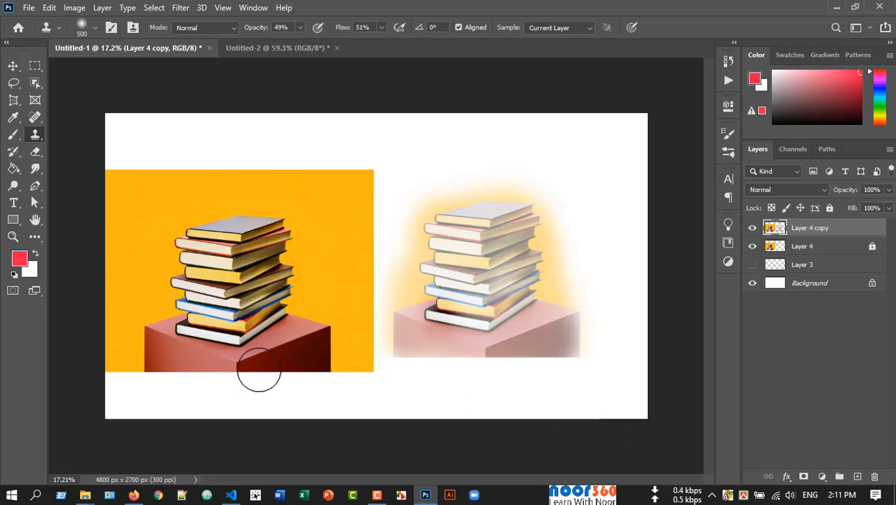
{"action": "right_click", "coordinate": [35, 138]}
{"action": "left_click", "coordinate": [36, 138]}
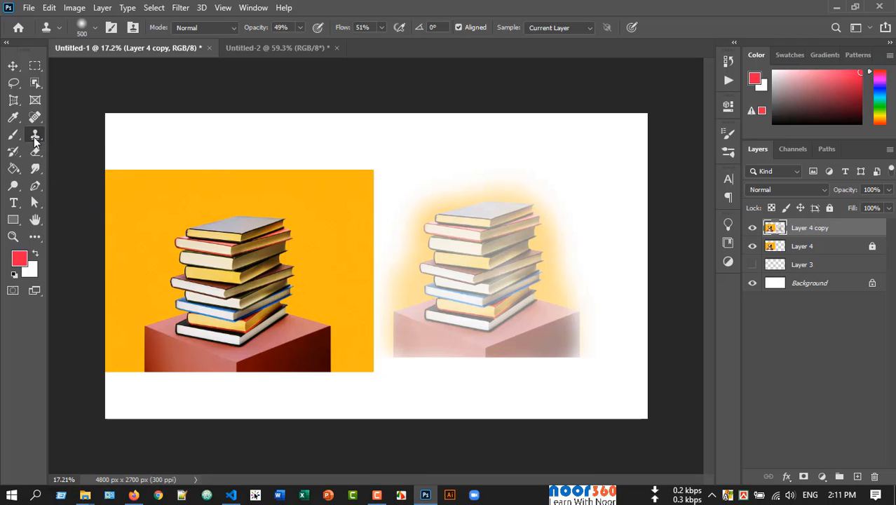
Step: In the Untitled-2 flower document, remove the edited Layer 1 copy and select the unlocked Layer 1
{"action": "left_click", "coordinate": [271, 50]}
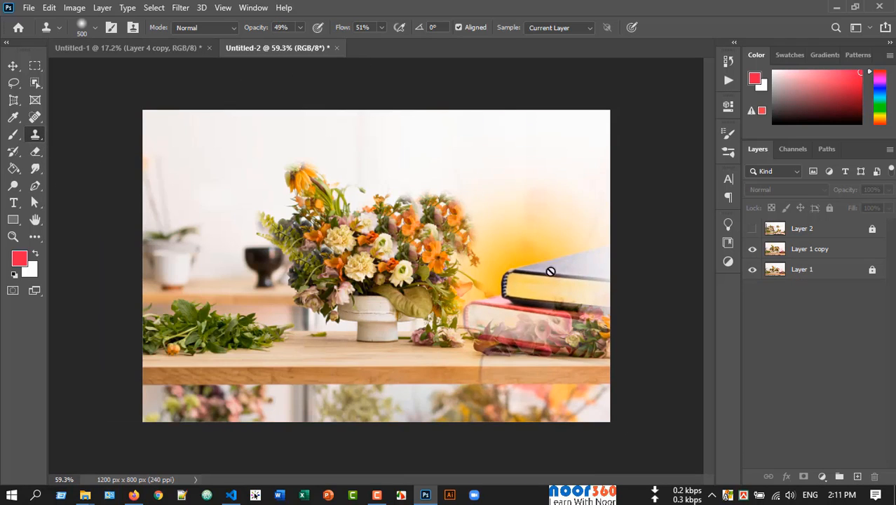
{"action": "left_click", "coordinate": [13, 66]}
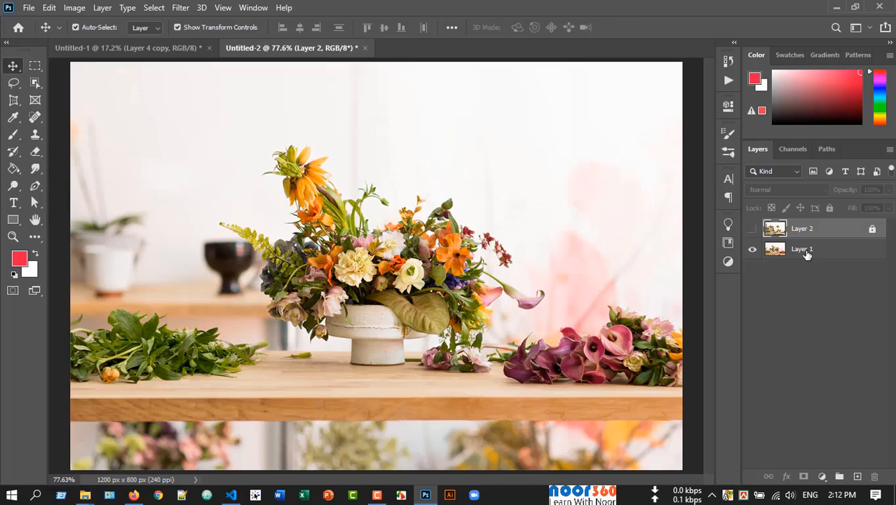
{"action": "left_click", "coordinate": [807, 254]}
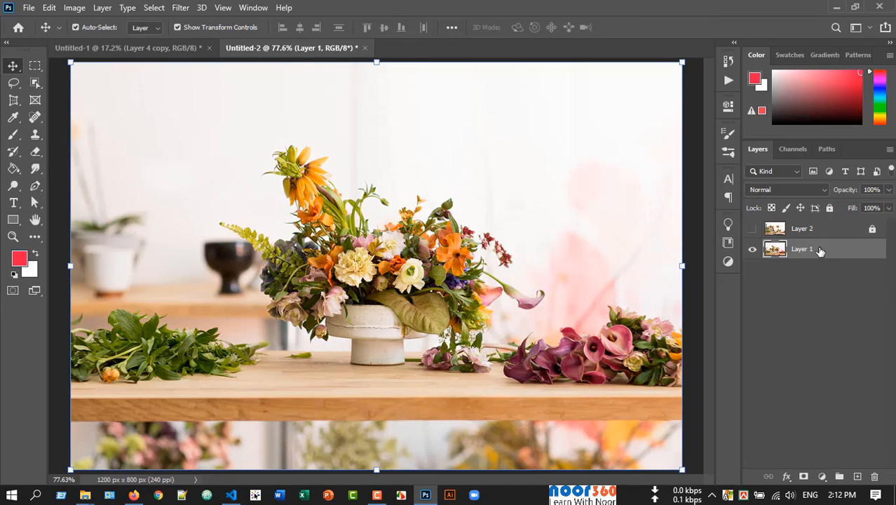
Step: Duplicate the flower photo's Layer 1, lock the original, and make the copy active
{"action": "key", "text": "ctrl+j"}
{"action": "left_click", "coordinate": [821, 273]}
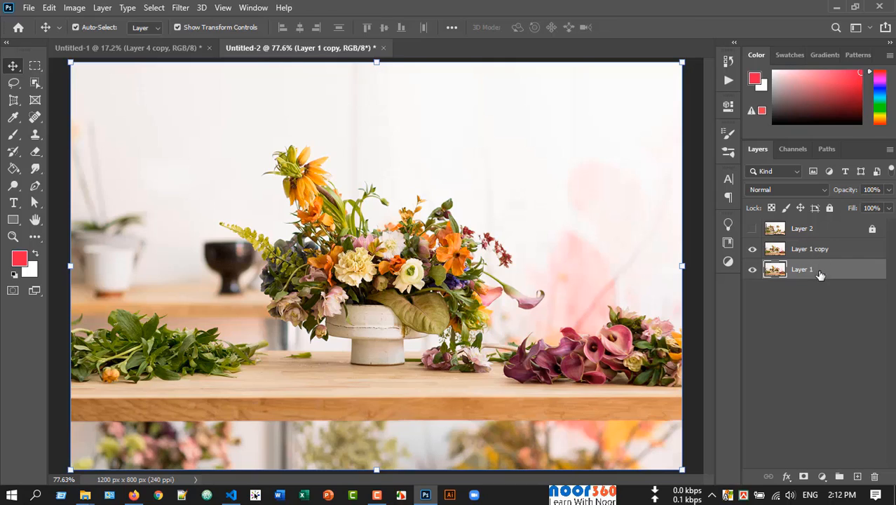
{"action": "left_click", "coordinate": [830, 207]}
{"action": "left_click", "coordinate": [825, 251]}
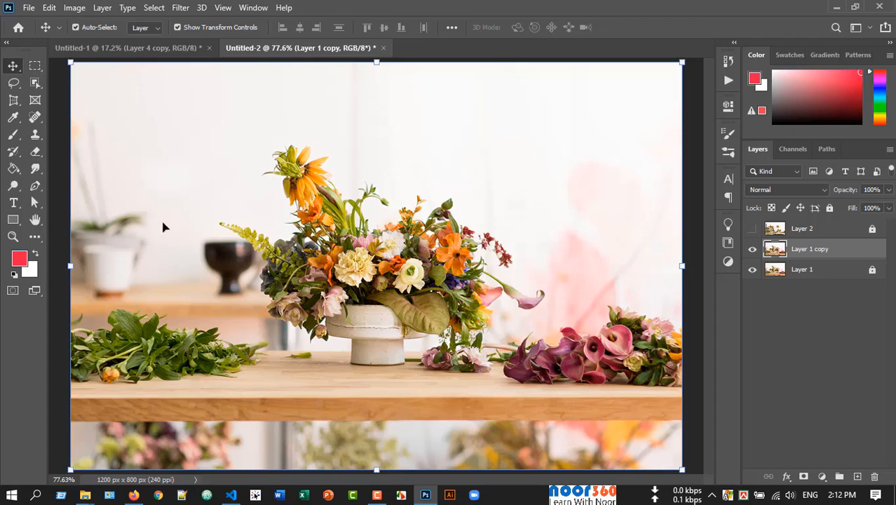
Step: Set the Clone Stamp tool's flow and opacity to 100% and its brush size to 400 px
{"action": "left_click", "coordinate": [35, 135]}
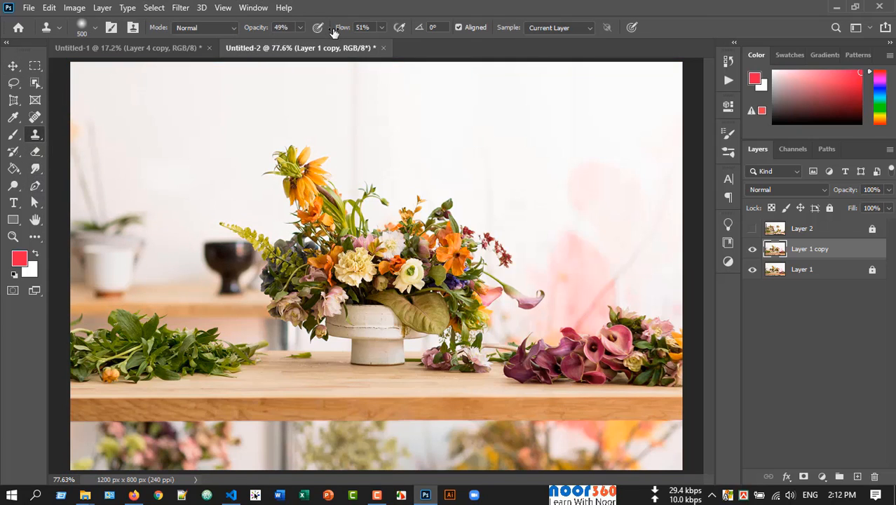
{"action": "left_click", "coordinate": [382, 27]}
{"action": "left_click_drag", "start_coordinate": [381, 42], "coordinate": [414, 42]}
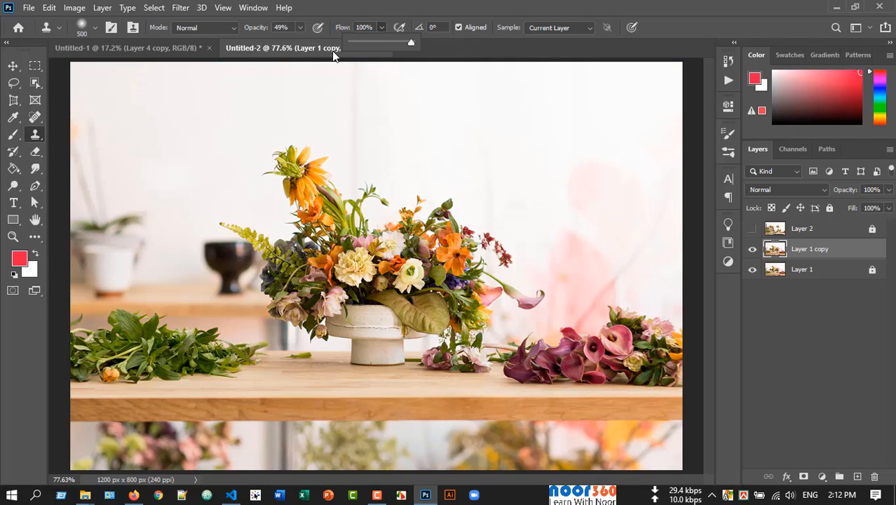
{"action": "left_click", "coordinate": [301, 28]}
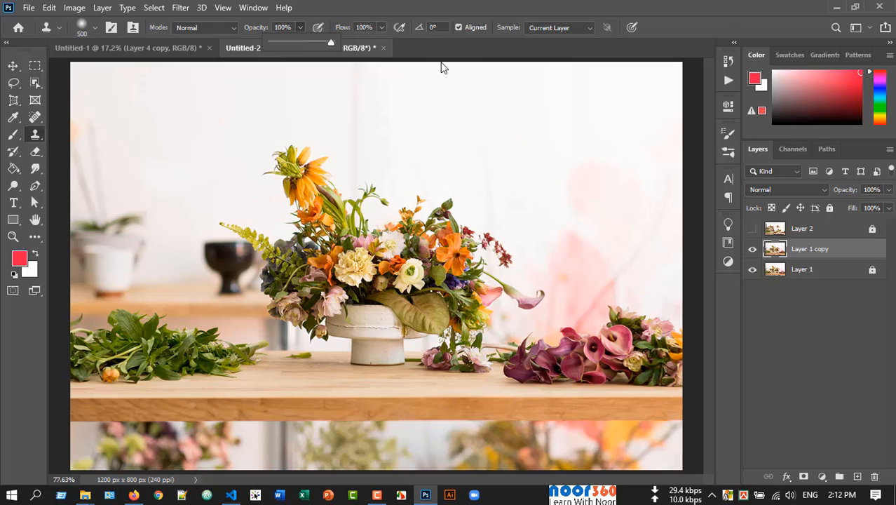
{"action": "key", "text": "bracketleft"}
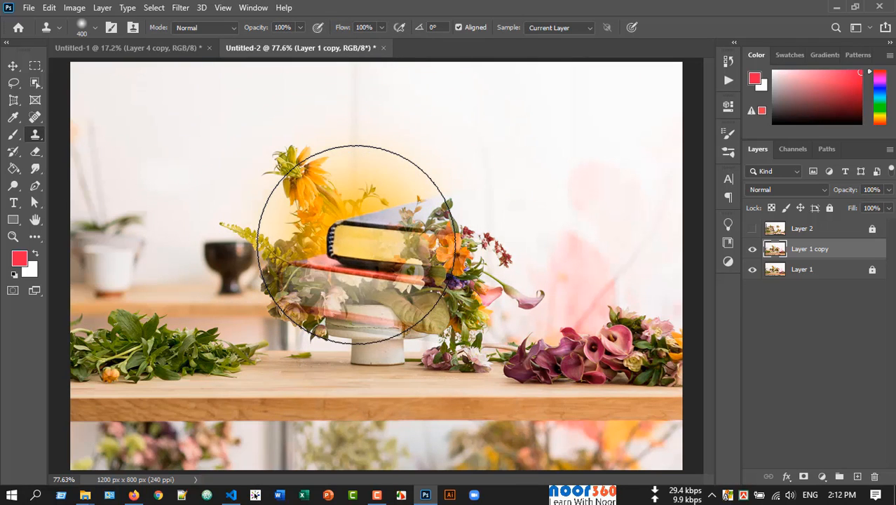
Step: Clone the bouquet's flowers slightly higher over the arrangement with a 90 px brush, sampling from the bouquet's left edge
{"action": "key", "text": "bracketleft"}
{"action": "key", "text": "bracketleft"}
{"action": "key", "text": "bracketleft"}
{"action": "key", "text": "bracketleft"}
{"action": "key", "text": "bracketleft"}
{"action": "key", "text": "bracketleft"}
{"action": "key", "text": "bracketleft"}
{"action": "key", "text": "bracketleft"}
{"action": "key", "text": "bracketleft"}
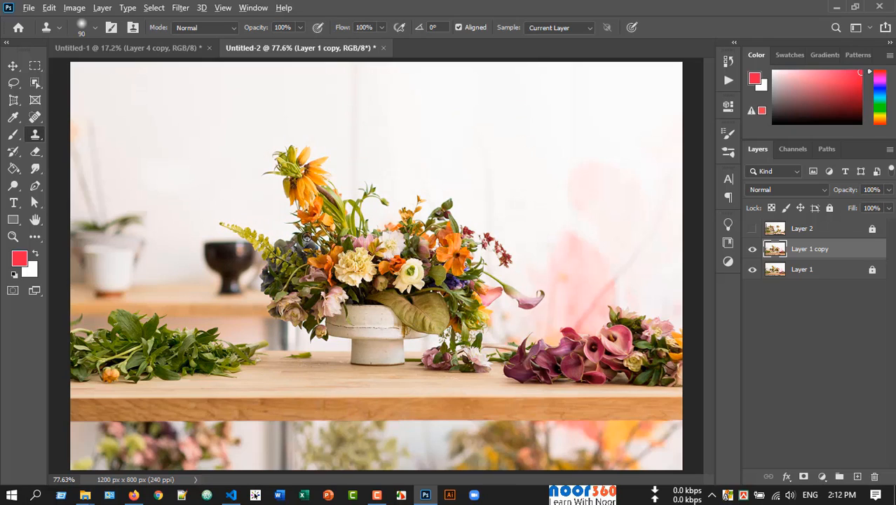
{"action": "left_click", "coordinate": [277, 276], "text": "alt"}
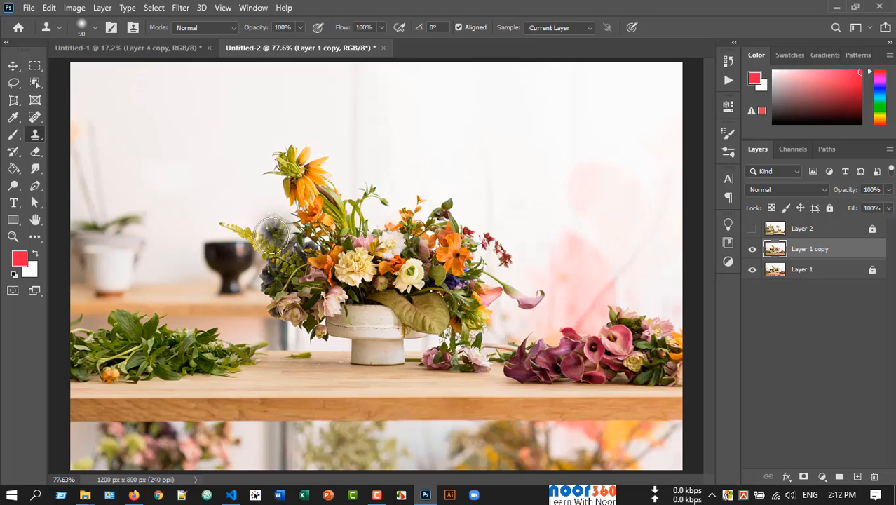
{"action": "mouse_move", "coordinate": [278, 230]}
{"action": "left_mouse_down"}
{"action": "mouse_move", "coordinate": [310, 209]}
{"action": "mouse_move", "coordinate": [302, 205]}
{"action": "mouse_move", "coordinate": [287, 210]}
{"action": "mouse_move", "coordinate": [318, 226]}
{"action": "mouse_move", "coordinate": [289, 184]}
{"action": "mouse_move", "coordinate": [276, 189]}
{"action": "mouse_move", "coordinate": [289, 159]}
{"action": "mouse_move", "coordinate": [330, 167]}
{"action": "mouse_move", "coordinate": [349, 211]}
{"action": "mouse_move", "coordinate": [354, 201]}
{"action": "mouse_move", "coordinate": [373, 218]}
{"action": "mouse_move", "coordinate": [391, 215]}
{"action": "mouse_move", "coordinate": [383, 170]}
{"action": "mouse_move", "coordinate": [399, 171]}
{"action": "mouse_move", "coordinate": [439, 202]}
{"action": "mouse_move", "coordinate": [421, 207]}
{"action": "mouse_move", "coordinate": [395, 193]}
{"action": "mouse_move", "coordinate": [384, 159]}
{"action": "mouse_move", "coordinate": [369, 162]}
{"action": "mouse_move", "coordinate": [429, 170]}
{"action": "mouse_move", "coordinate": [470, 227]}
{"action": "mouse_move", "coordinate": [484, 227]}
{"action": "mouse_move", "coordinate": [477, 242]}
{"action": "mouse_move", "coordinate": [456, 184]}
{"action": "mouse_move", "coordinate": [399, 162]}
{"action": "left_mouse_up"}
Step: Examine the cloned flowers in the bouquet up close and in the whole photo with the Move tool active
{"action": "left_click", "coordinate": [13, 66]}
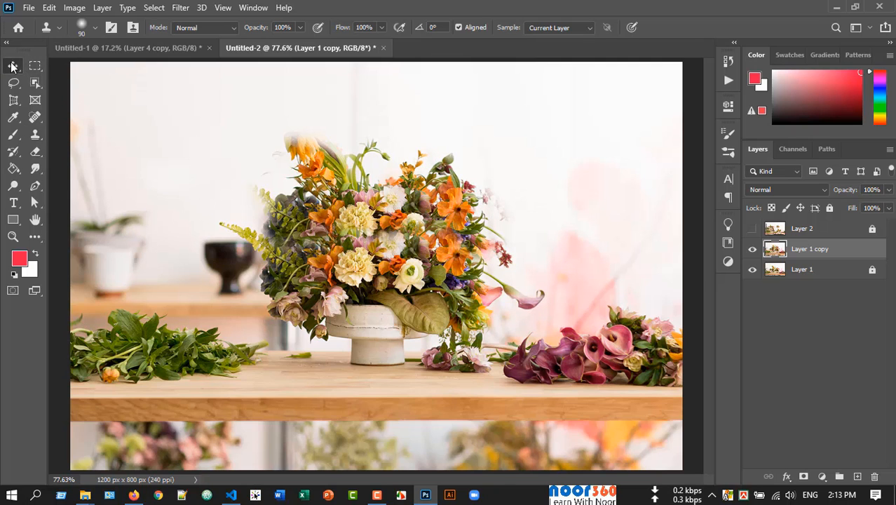
{"action": "scroll", "coordinate": [372, 222], "scroll_direction": "up", "scroll_amount": 3}
{"action": "scroll", "coordinate": [371, 251], "scroll_direction": "down", "scroll_amount": 5}
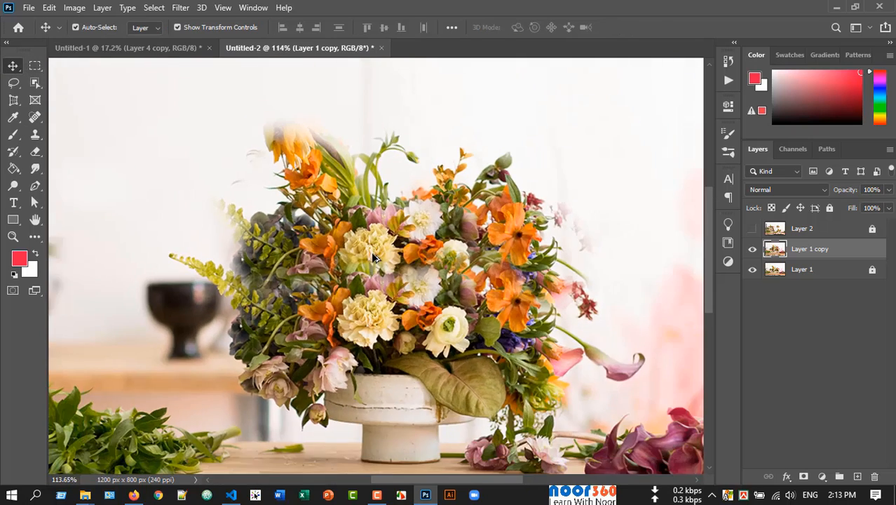
{"action": "scroll", "coordinate": [344, 287], "scroll_direction": "up", "scroll_amount": 5}
{"action": "scroll", "coordinate": [323, 342], "scroll_direction": "up", "scroll_amount": 1}
{"action": "scroll", "coordinate": [390, 358], "scroll_direction": "up", "scroll_amount": 1}
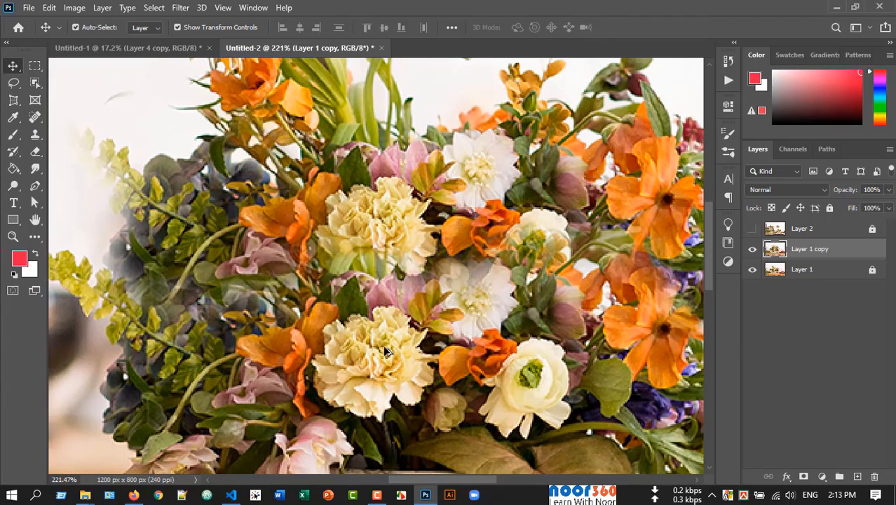
{"action": "scroll", "coordinate": [411, 319], "scroll_direction": "down", "scroll_amount": 5}
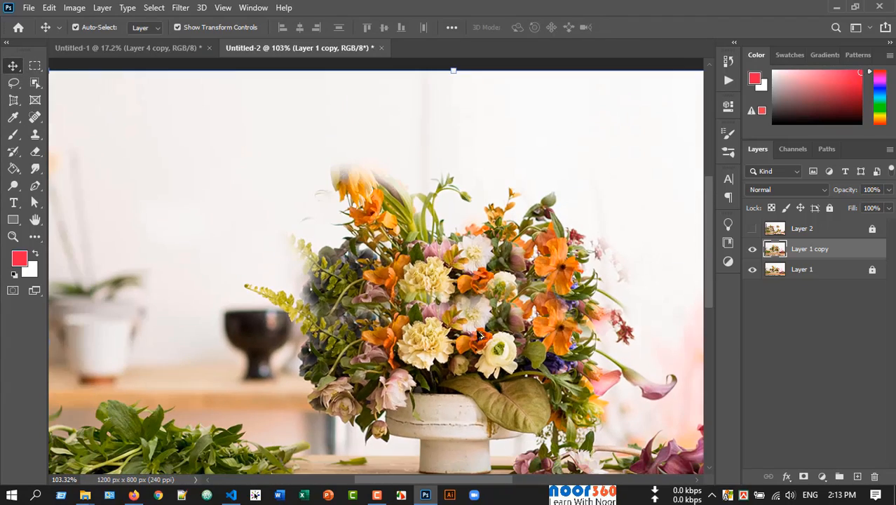
{"action": "scroll", "coordinate": [419, 361], "scroll_direction": "down", "scroll_amount": 1}
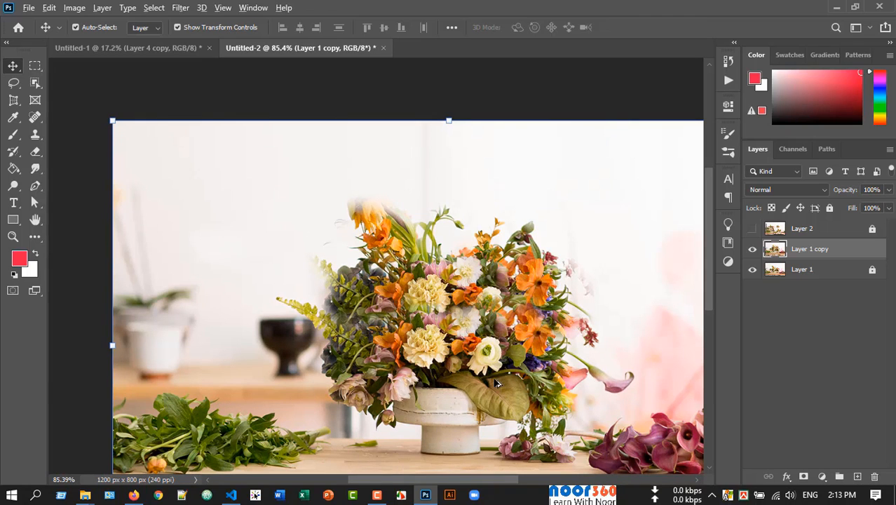
{"action": "scroll", "coordinate": [496, 383], "scroll_direction": "down", "scroll_amount": 1}
{"action": "left_click", "coordinate": [663, 303]}
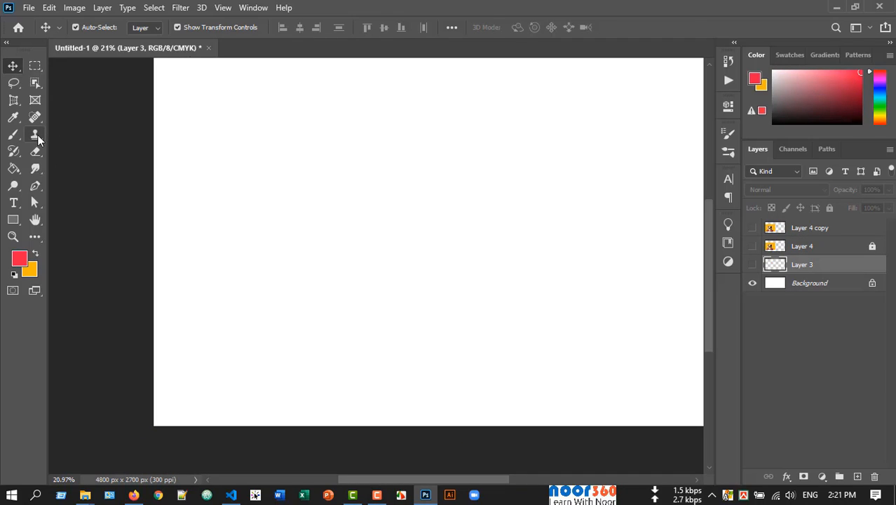
Step: Activate the Pattern Stamp tool and make Layer 3 visible in the Untitled-1 document
{"action": "left_click", "coordinate": [35, 135]}
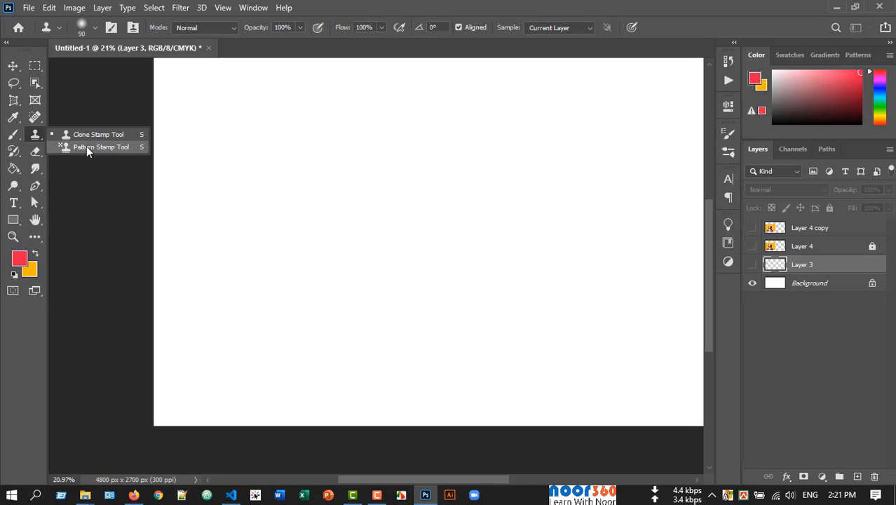
{"action": "left_click", "coordinate": [88, 147]}
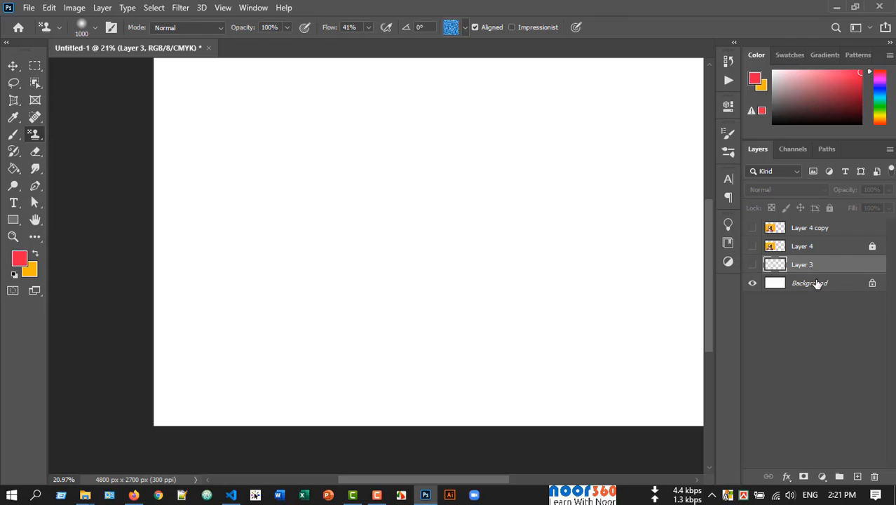
{"action": "left_click", "coordinate": [753, 265]}
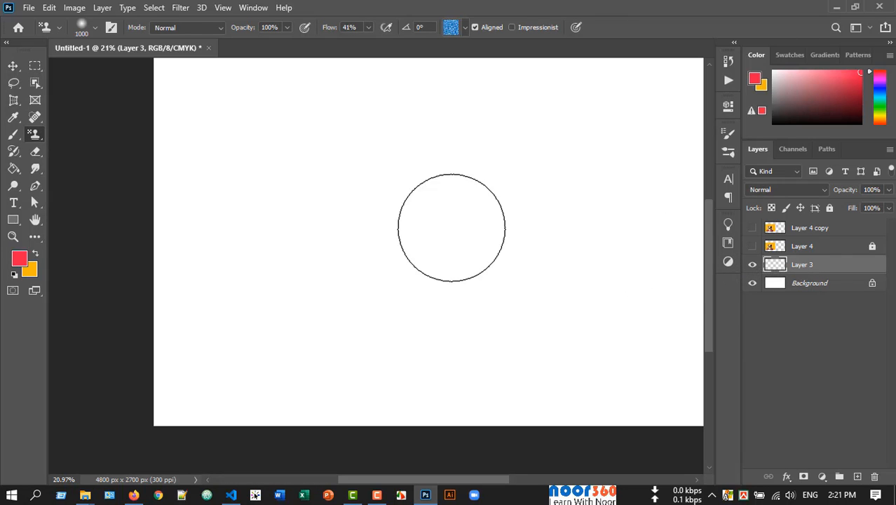
Step: Set the Pattern Stamp tool's flow to 100%
{"action": "left_click", "coordinate": [287, 28]}
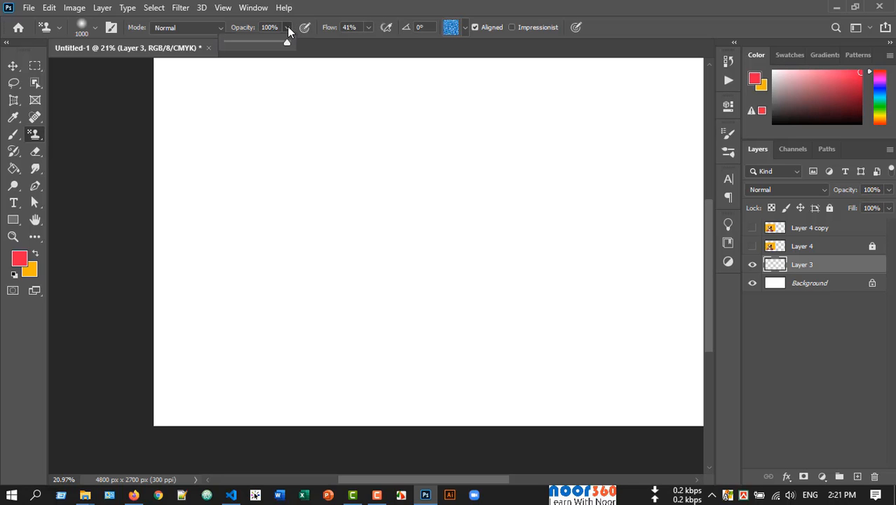
{"action": "left_click", "coordinate": [96, 28]}
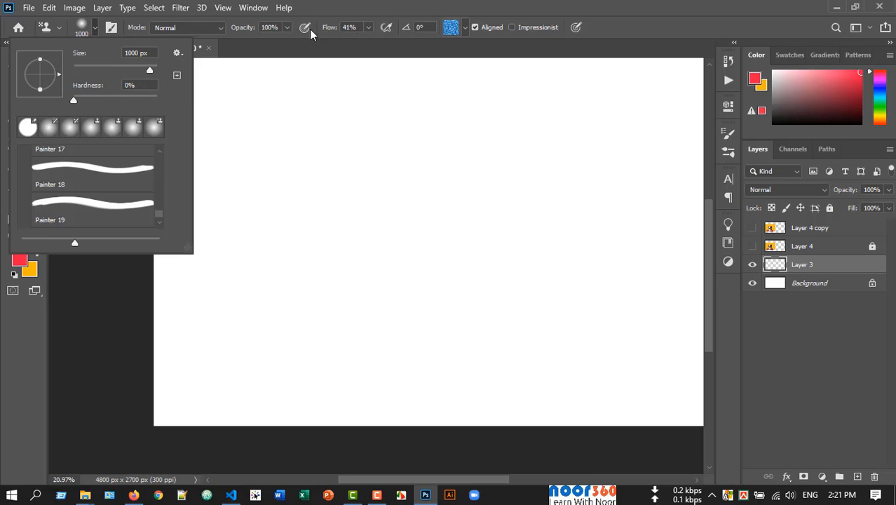
{"action": "left_click", "coordinate": [368, 28]}
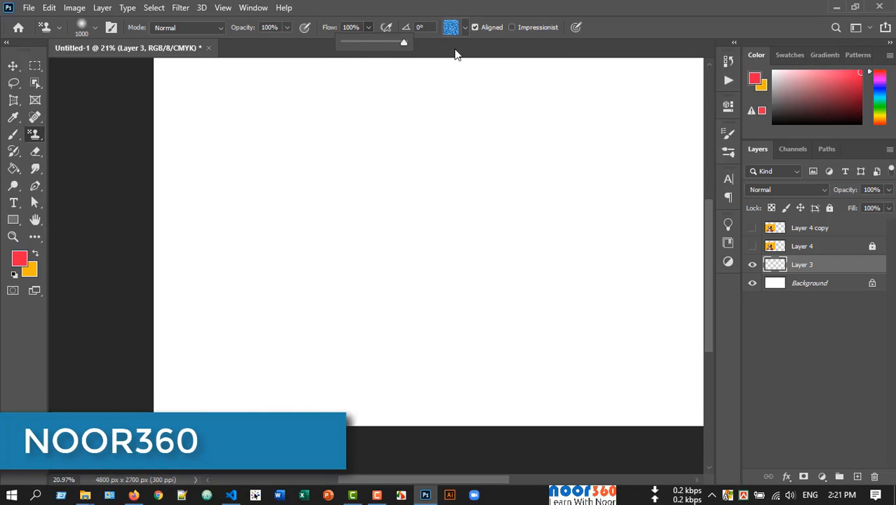
Step: Paint the fourth pattern of the first Trees group across most of Layer 3, leaving the canvas's lower-right corner white
{"action": "left_click", "coordinate": [465, 26]}
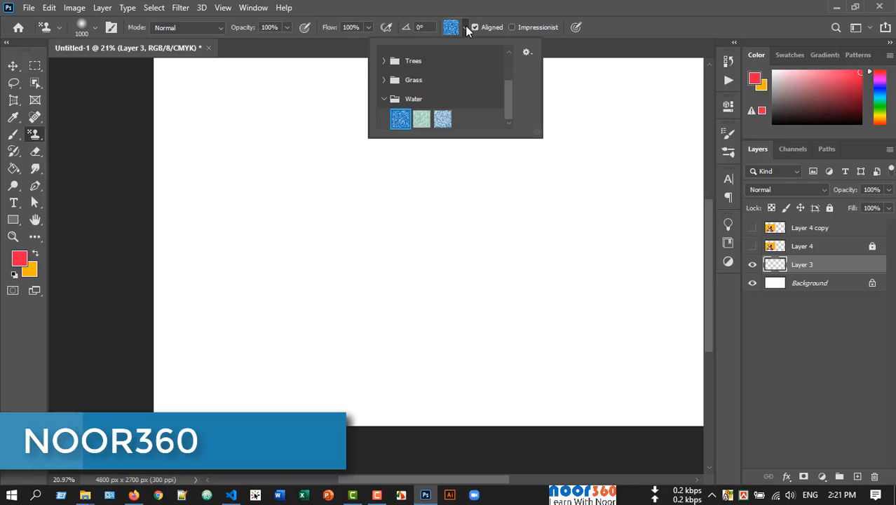
{"action": "left_click", "coordinate": [384, 100]}
{"action": "scroll", "coordinate": [394, 100], "scroll_direction": "up", "scroll_amount": 1}
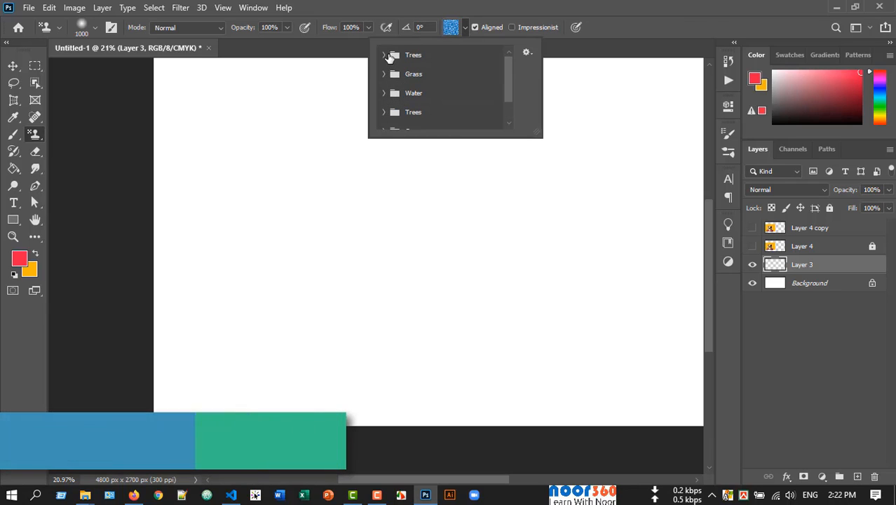
{"action": "left_click", "coordinate": [385, 55]}
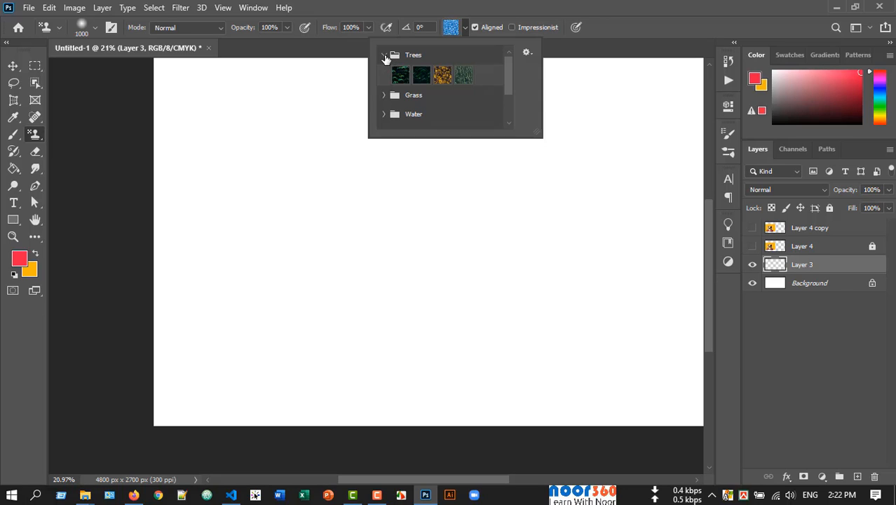
{"action": "left_click", "coordinate": [465, 75]}
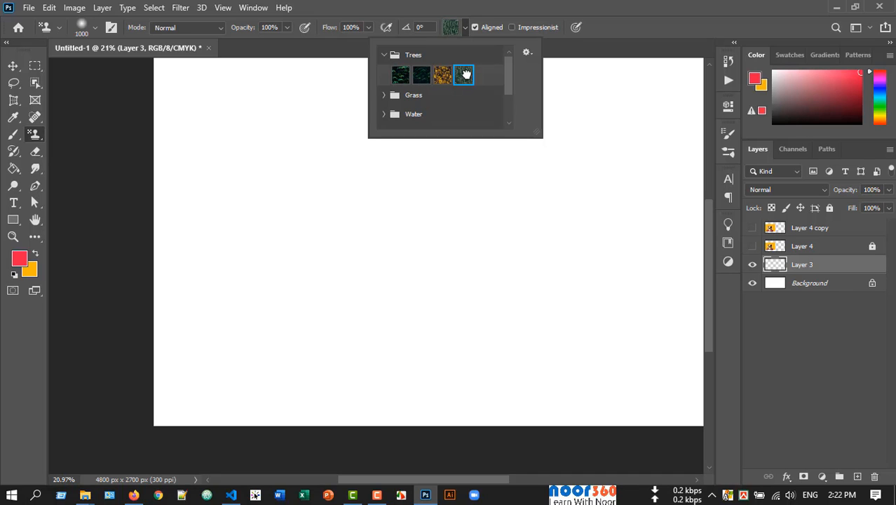
{"action": "left_click", "coordinate": [461, 29]}
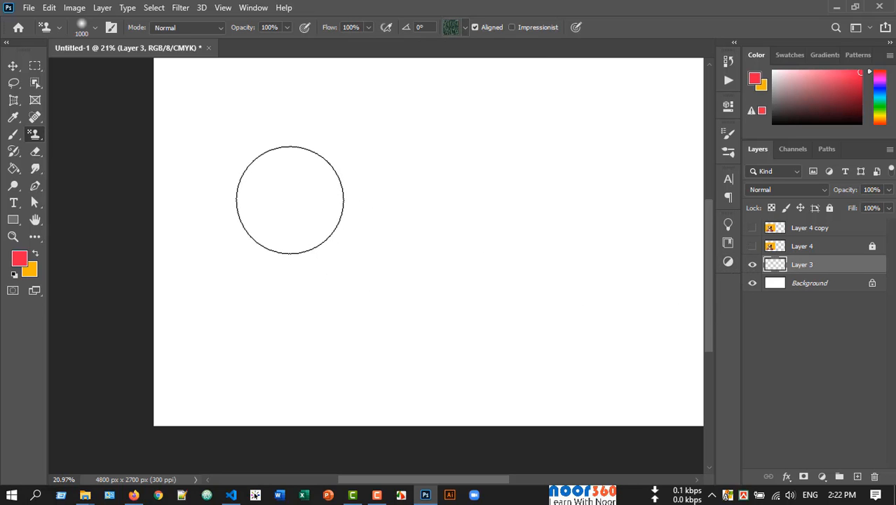
{"action": "left_click", "coordinate": [310, 192]}
{"action": "mouse_move", "coordinate": [294, 227]}
{"action": "left_mouse_down"}
{"action": "mouse_move", "coordinate": [287, 258]}
{"action": "mouse_move", "coordinate": [319, 258]}
{"action": "mouse_move", "coordinate": [369, 216]}
{"action": "mouse_move", "coordinate": [389, 162]}
{"action": "mouse_move", "coordinate": [408, 159]}
{"action": "mouse_move", "coordinate": [444, 200]}
{"action": "mouse_move", "coordinate": [441, 228]}
{"action": "mouse_move", "coordinate": [410, 268]}
{"action": "mouse_move", "coordinate": [369, 292]}
{"action": "mouse_move", "coordinate": [316, 304]}
{"action": "mouse_move", "coordinate": [287, 283]}
{"action": "mouse_move", "coordinate": [272, 216]}
{"action": "mouse_move", "coordinate": [352, 148]}
{"action": "mouse_move", "coordinate": [432, 149]}
{"action": "mouse_move", "coordinate": [465, 165]}
{"action": "mouse_move", "coordinate": [492, 207]}
{"action": "mouse_move", "coordinate": [492, 252]}
{"action": "mouse_move", "coordinate": [459, 294]}
{"action": "mouse_move", "coordinate": [335, 327]}
{"action": "mouse_move", "coordinate": [273, 303]}
{"action": "mouse_move", "coordinate": [247, 193]}
{"action": "mouse_move", "coordinate": [225, 182]}
{"action": "mouse_move", "coordinate": [249, 146]}
{"action": "mouse_move", "coordinate": [297, 131]}
{"action": "mouse_move", "coordinate": [430, 124]}
{"action": "mouse_move", "coordinate": [470, 133]}
{"action": "mouse_move", "coordinate": [502, 150]}
{"action": "mouse_move", "coordinate": [543, 232]}
{"action": "mouse_move", "coordinate": [458, 308]}
{"action": "mouse_move", "coordinate": [545, 259]}
{"action": "mouse_move", "coordinate": [667, 137]}
{"action": "mouse_move", "coordinate": [671, 118]}
{"action": "mouse_move", "coordinate": [558, 136]}
{"action": "mouse_move", "coordinate": [600, 76]}
{"action": "mouse_move", "coordinate": [673, 63]}
{"action": "mouse_move", "coordinate": [108, 52]}
{"action": "mouse_move", "coordinate": [88, 84]}
{"action": "mouse_move", "coordinate": [190, 102]}
{"action": "mouse_move", "coordinate": [169, 271]}
{"action": "mouse_move", "coordinate": [174, 309]}
{"action": "mouse_move", "coordinate": [186, 317]}
{"action": "mouse_move", "coordinate": [210, 306]}
{"action": "mouse_move", "coordinate": [171, 354]}
{"action": "mouse_move", "coordinate": [172, 389]}
{"action": "mouse_move", "coordinate": [279, 326]}
{"action": "mouse_move", "coordinate": [320, 331]}
{"action": "mouse_move", "coordinate": [517, 220]}
{"action": "left_mouse_up"}
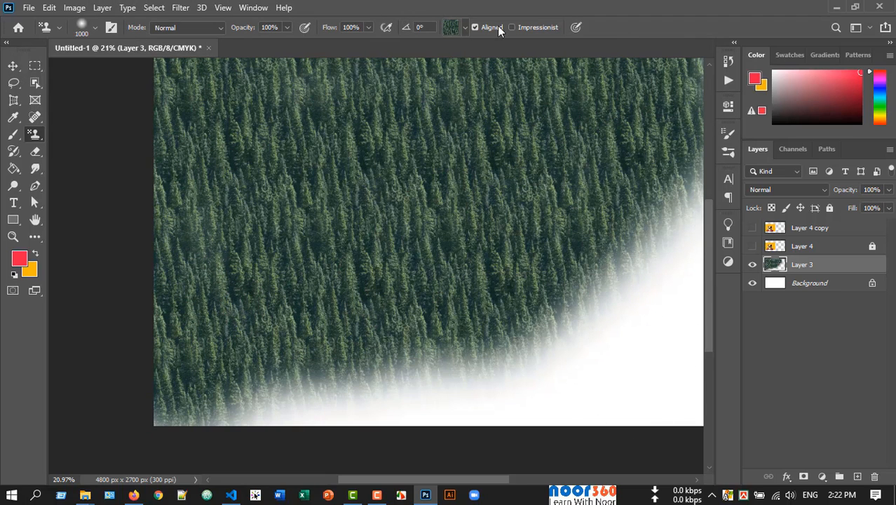
Step: Paint the first Grass pattern, with yellow leaves, over the white lower-right area and along the lower edge of the trees
{"action": "left_click", "coordinate": [465, 27]}
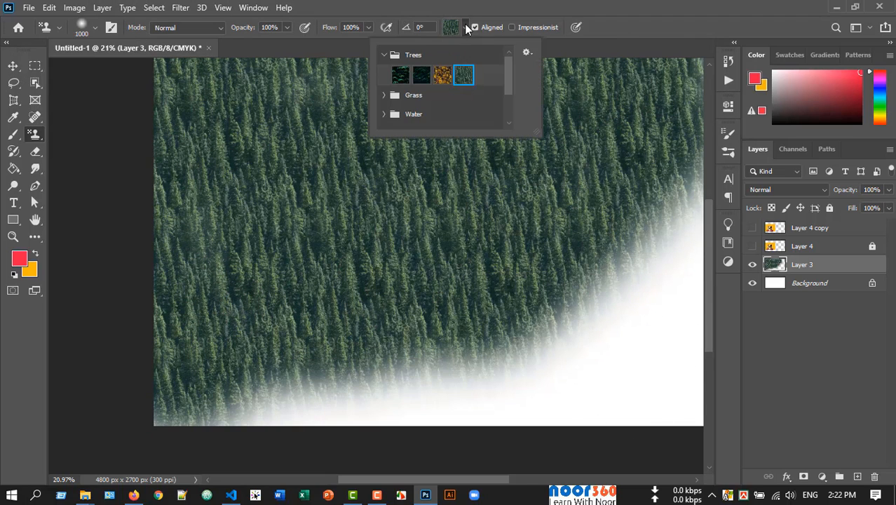
{"action": "left_click", "coordinate": [386, 96]}
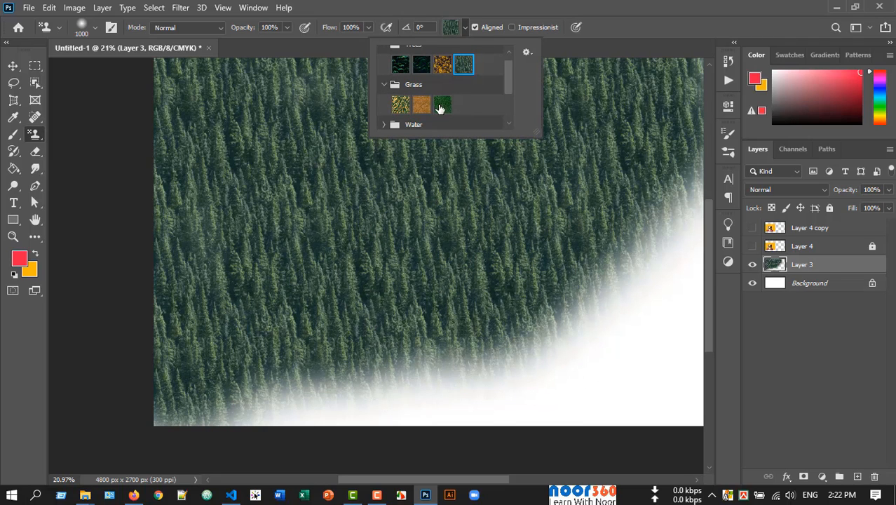
{"action": "left_click", "coordinate": [401, 105]}
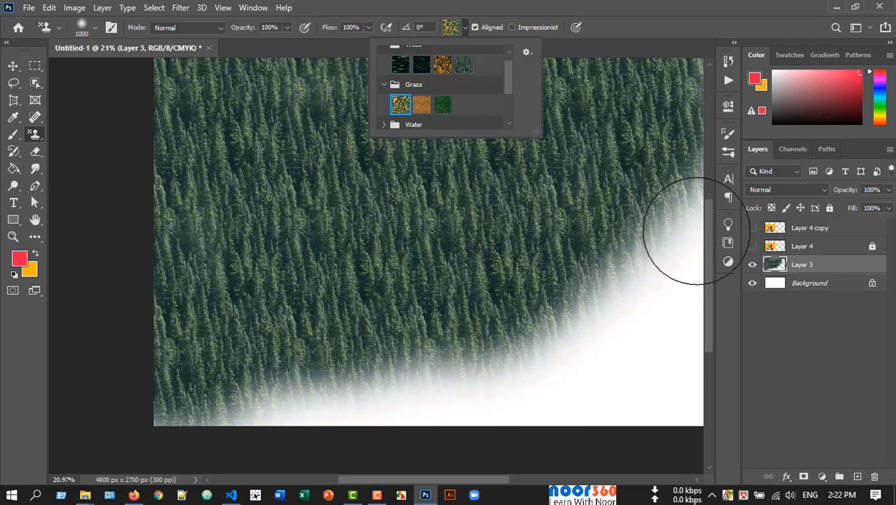
{"action": "mouse_move", "coordinate": [689, 208]}
{"action": "left_mouse_down"}
{"action": "mouse_move", "coordinate": [660, 280]}
{"action": "mouse_move", "coordinate": [650, 391]}
{"action": "mouse_move", "coordinate": [667, 381]}
{"action": "mouse_move", "coordinate": [326, 400]}
{"action": "mouse_move", "coordinate": [210, 397]}
{"action": "mouse_move", "coordinate": [322, 420]}
{"action": "mouse_move", "coordinate": [382, 384]}
{"action": "mouse_move", "coordinate": [529, 343]}
{"action": "mouse_move", "coordinate": [617, 284]}
{"action": "mouse_move", "coordinate": [624, 261]}
{"action": "left_mouse_up"}
Step: Paint the yellow-leaf Grass pattern at 35% opacity over the white strip on the canvas's right side and the trees' lower boundary
{"action": "left_click", "coordinate": [288, 27]}
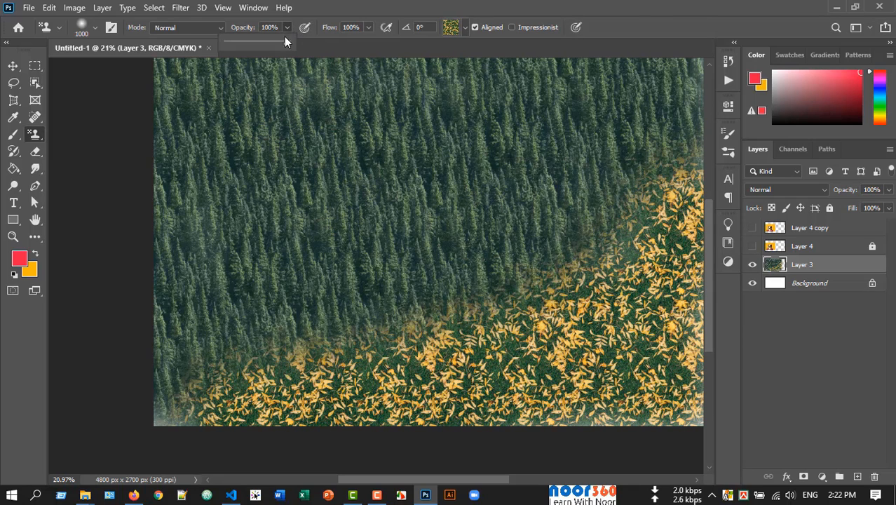
{"action": "left_click_drag", "start_coordinate": [286, 42], "coordinate": [257, 43]}
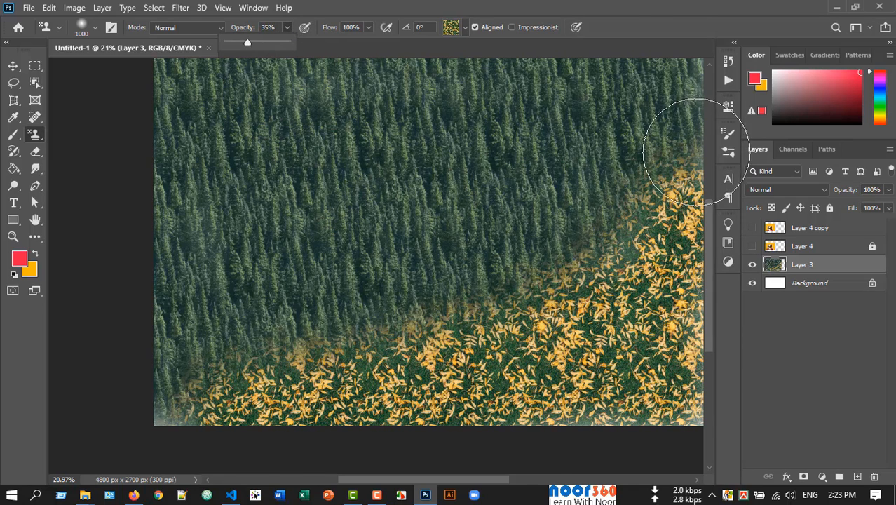
{"action": "scroll", "coordinate": [648, 189], "scroll_direction": "up", "scroll_amount": 5}
{"action": "scroll", "coordinate": [524, 361], "scroll_direction": "down", "scroll_amount": 3}
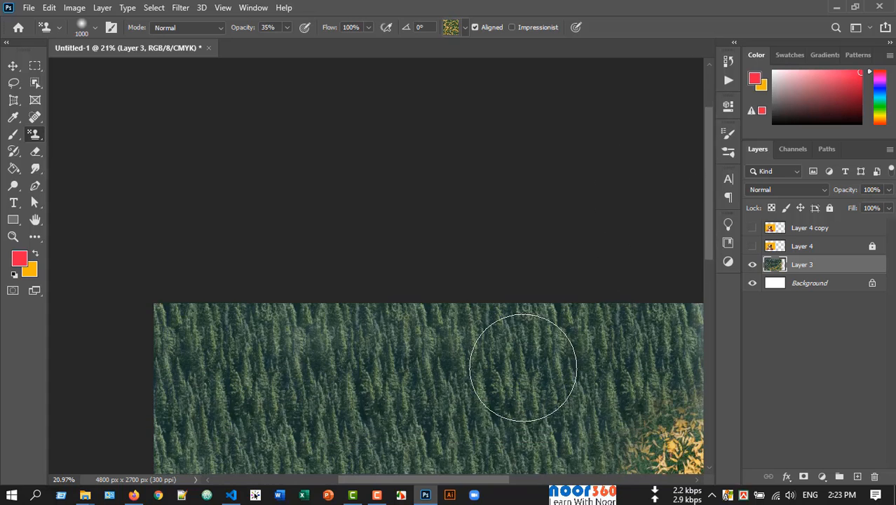
{"action": "scroll", "coordinate": [522, 360], "scroll_direction": "down", "scroll_amount": 2}
{"action": "scroll", "coordinate": [518, 338], "scroll_direction": "up", "scroll_amount": 1}
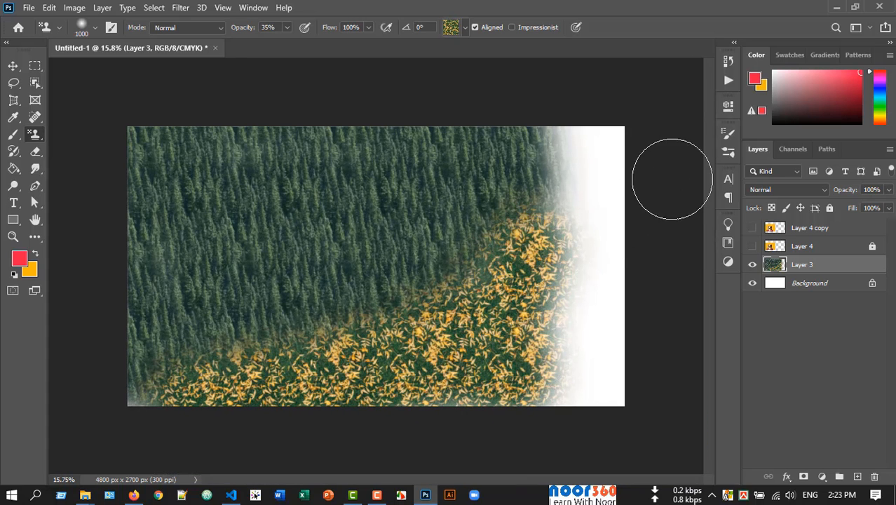
{"action": "mouse_move", "coordinate": [575, 142]}
{"action": "left_mouse_down"}
{"action": "mouse_move", "coordinate": [571, 383]}
{"action": "mouse_move", "coordinate": [609, 277]}
{"action": "mouse_move", "coordinate": [617, 124]}
{"action": "mouse_move", "coordinate": [602, 352]}
{"action": "mouse_move", "coordinate": [579, 406]}
{"action": "mouse_move", "coordinate": [534, 411]}
{"action": "mouse_move", "coordinate": [571, 264]}
{"action": "mouse_move", "coordinate": [571, 207]}
{"action": "mouse_move", "coordinate": [559, 181]}
{"action": "mouse_move", "coordinate": [404, 274]}
{"action": "mouse_move", "coordinate": [208, 343]}
{"action": "mouse_move", "coordinate": [148, 384]}
{"action": "left_mouse_up"}
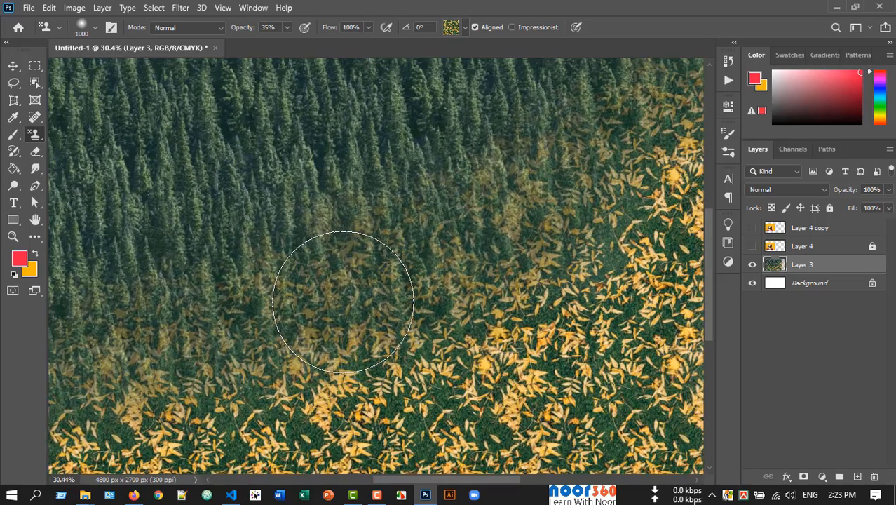
Step: Switch to the Move tool and deselect Layer 3
{"action": "right_click", "coordinate": [35, 134]}
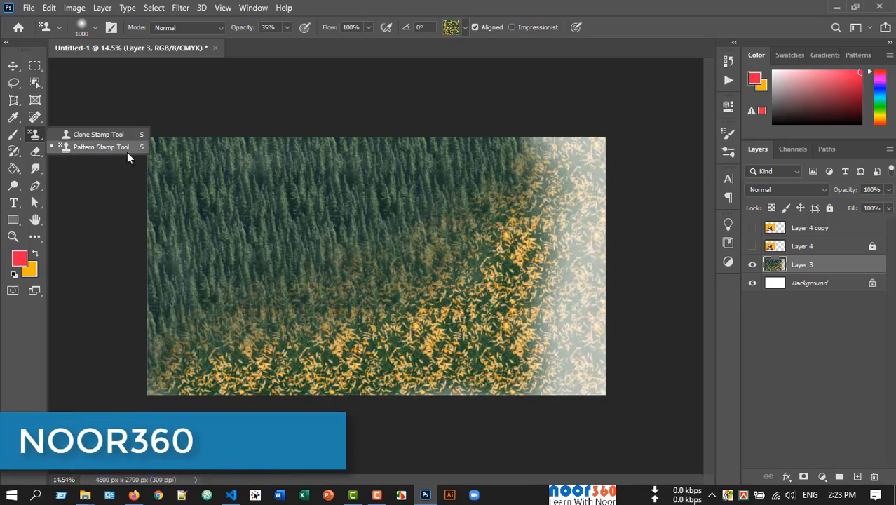
{"action": "left_click", "coordinate": [12, 66]}
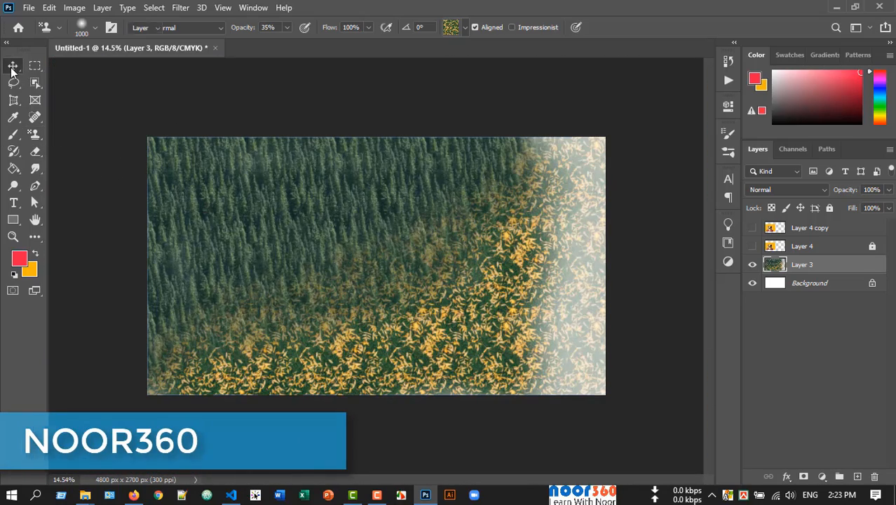
{"action": "left_click", "coordinate": [213, 92]}
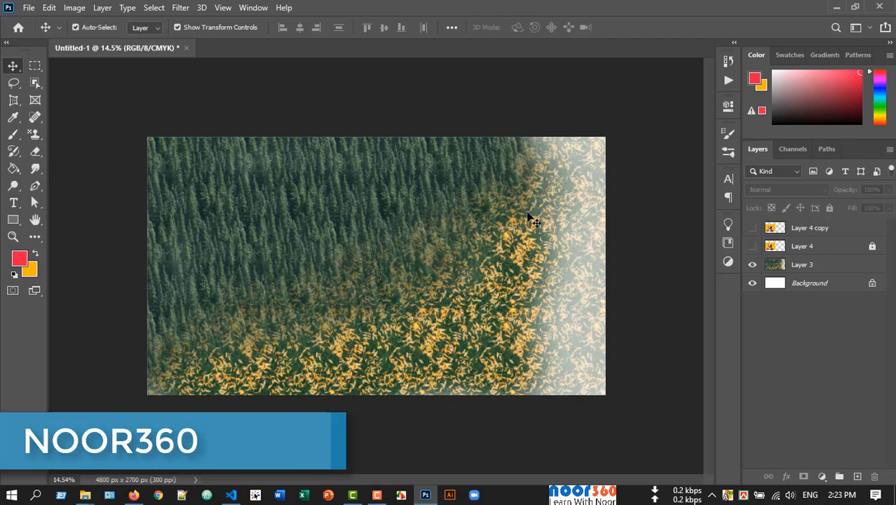